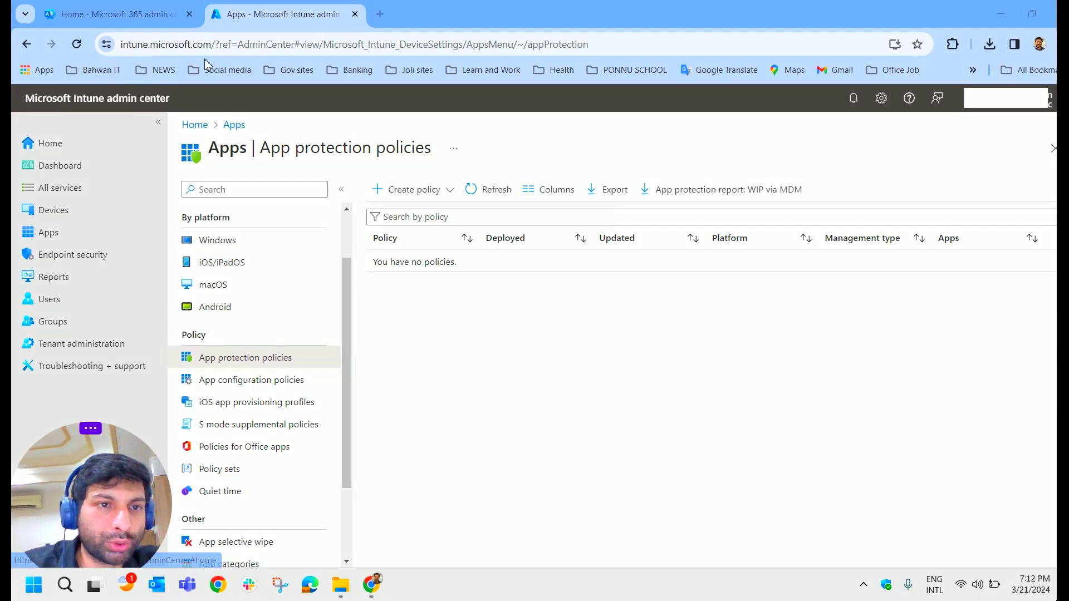
Start a new app protection policy for the iOS/iPadOS platform
click(78, 237)
scroll(303, 255, down, 2)
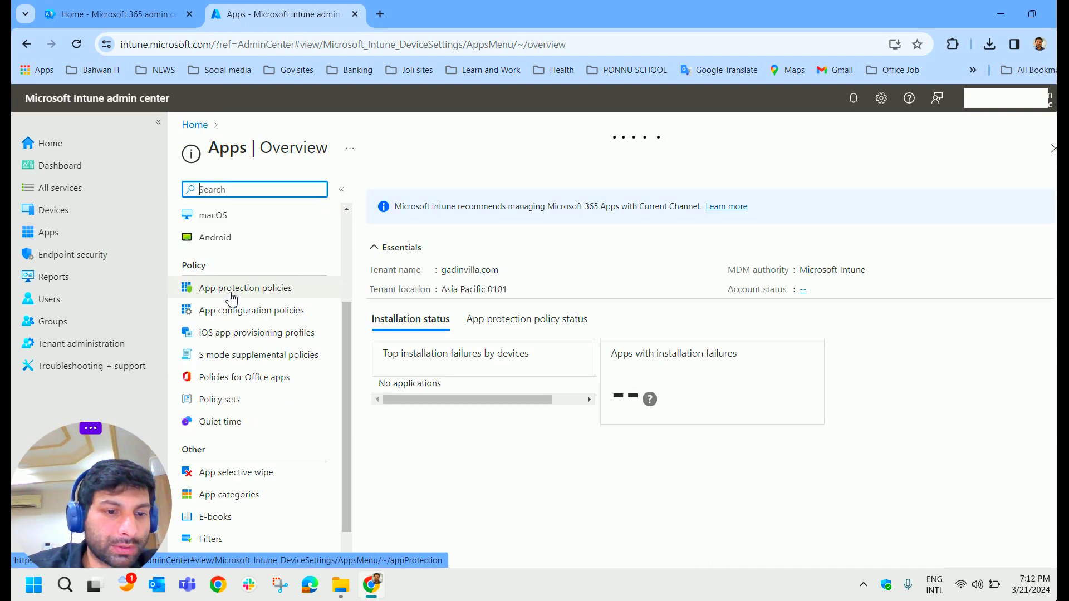
click(238, 295)
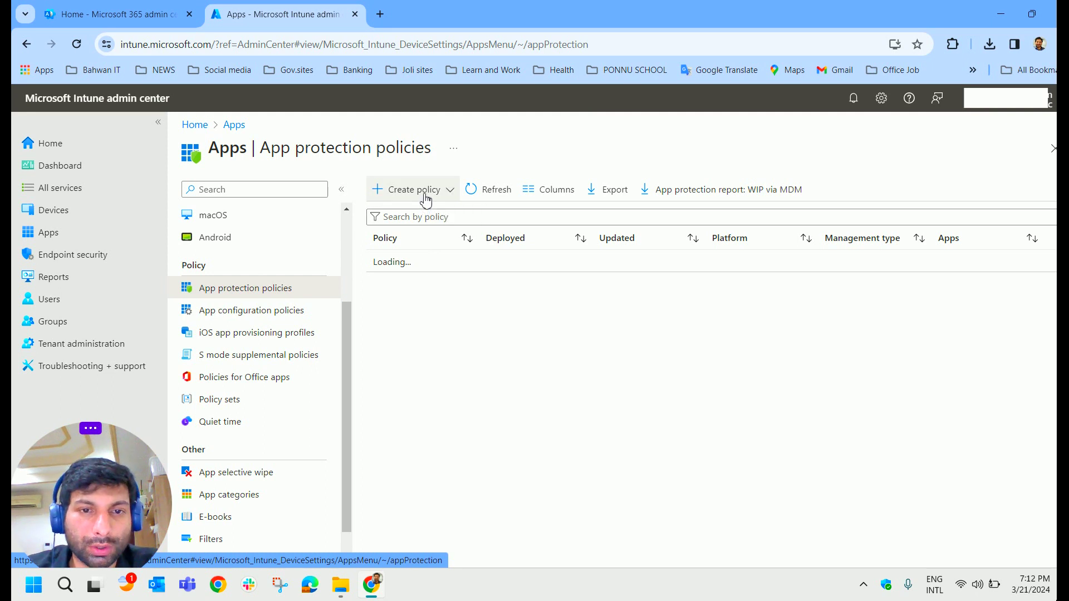
click(454, 195)
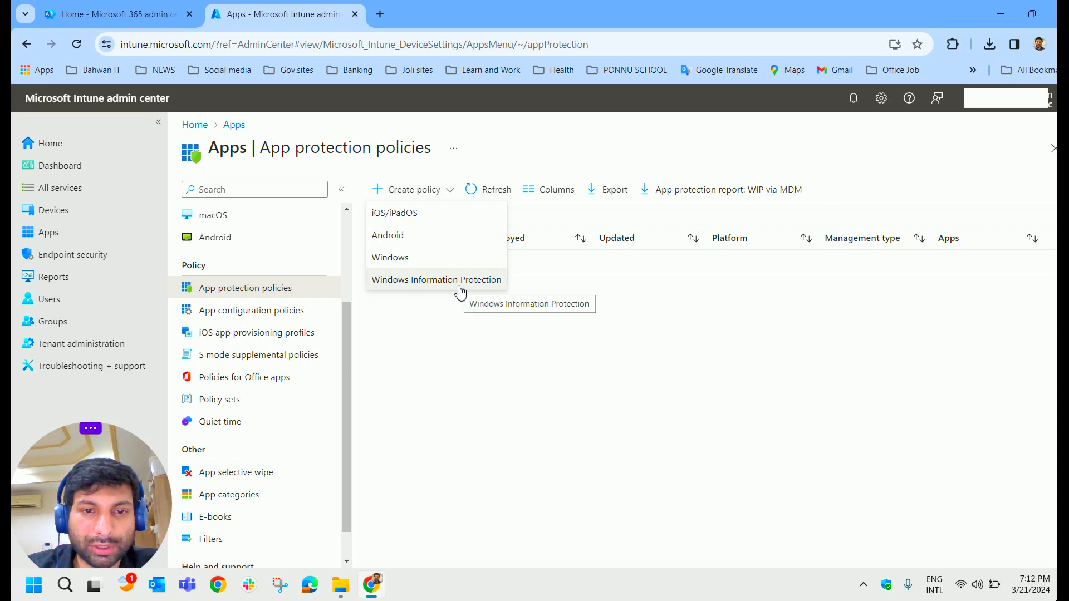
click(424, 217)
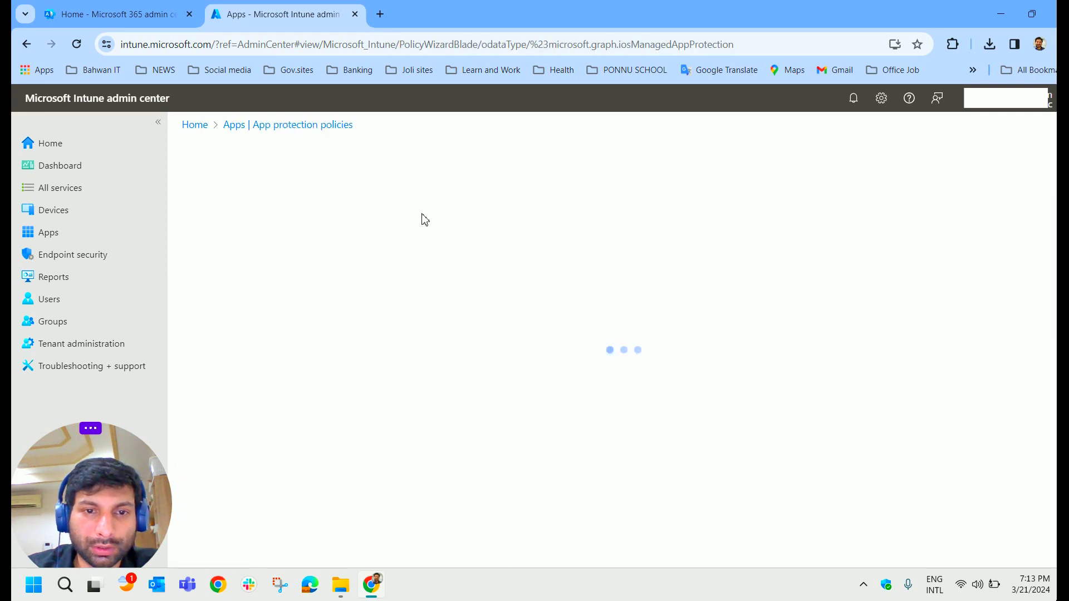
Enter "IOS App Protection" as the policy's name and description, and continue to the app targeting stage
click(415, 233)
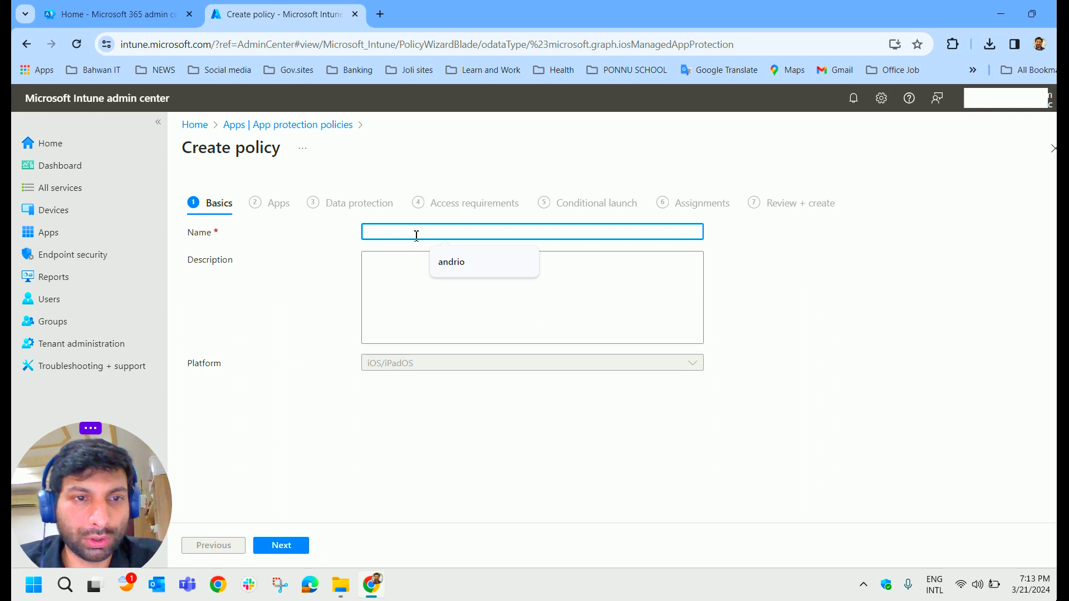
text(I)
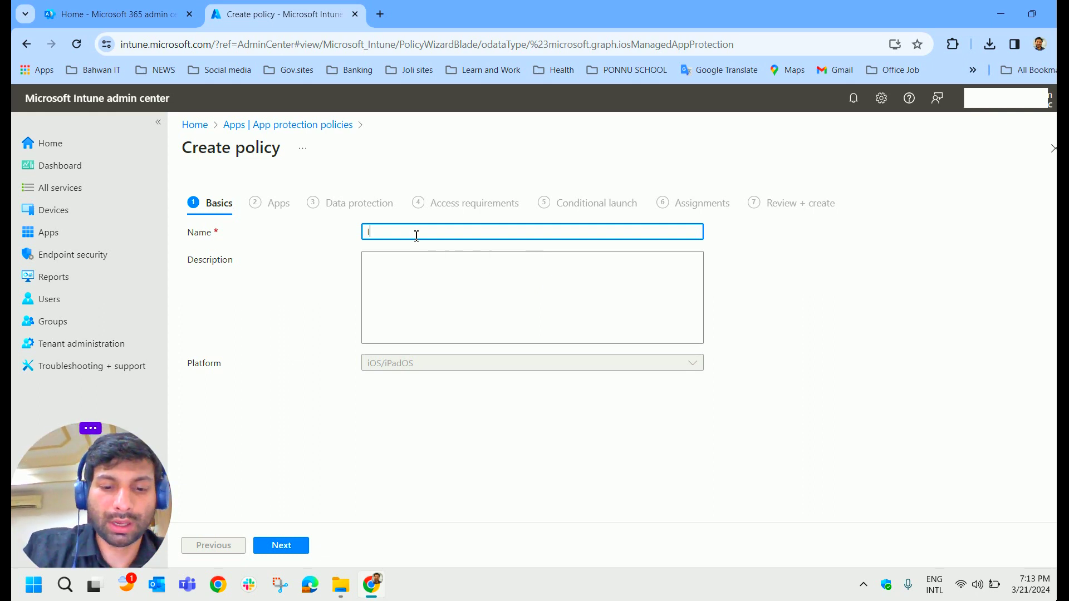
text(OS Ap)
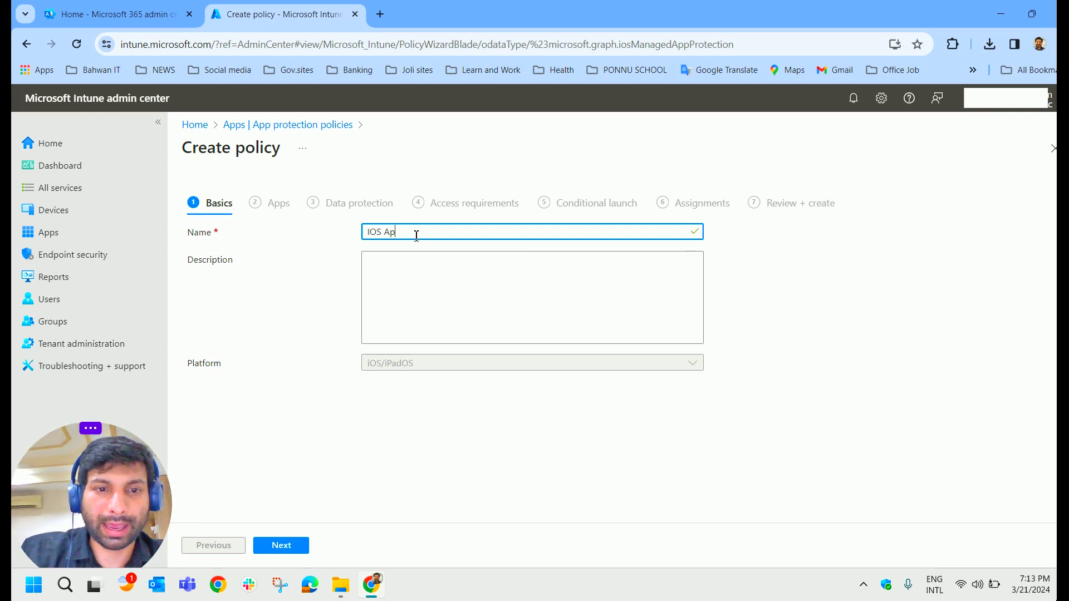
text(p Protection)
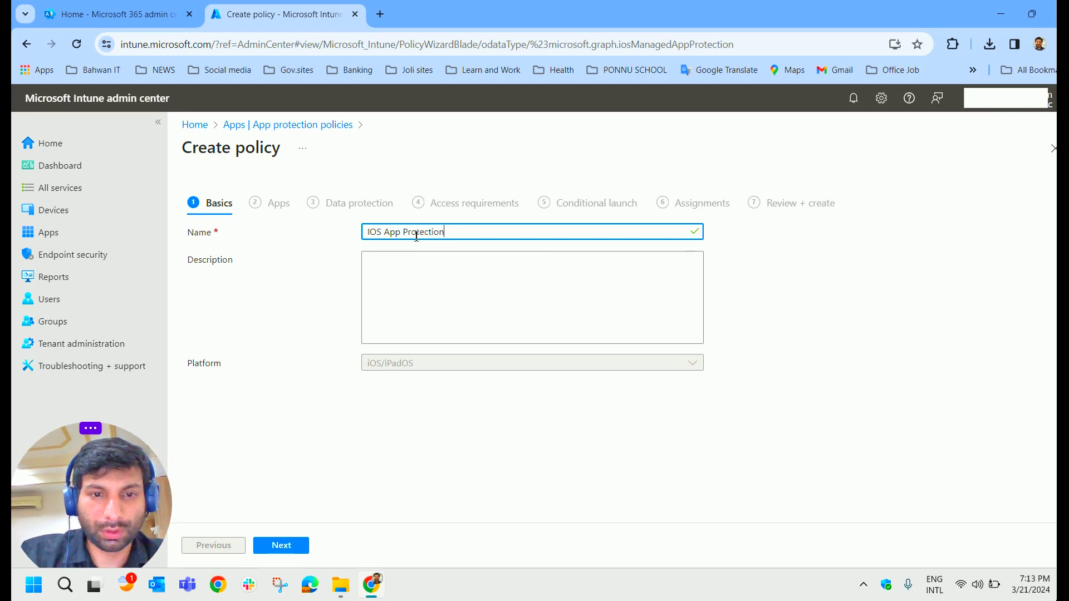
drag(465, 232, 371, 246)
key(ctrl+c)
click(415, 277)
key(ctrl+v)
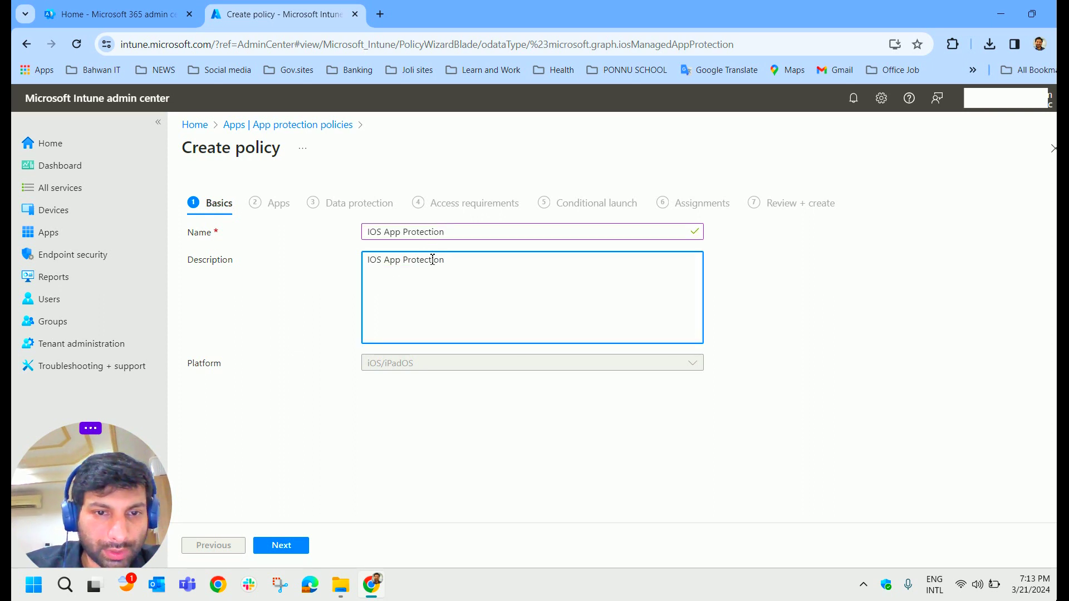
click(294, 545)
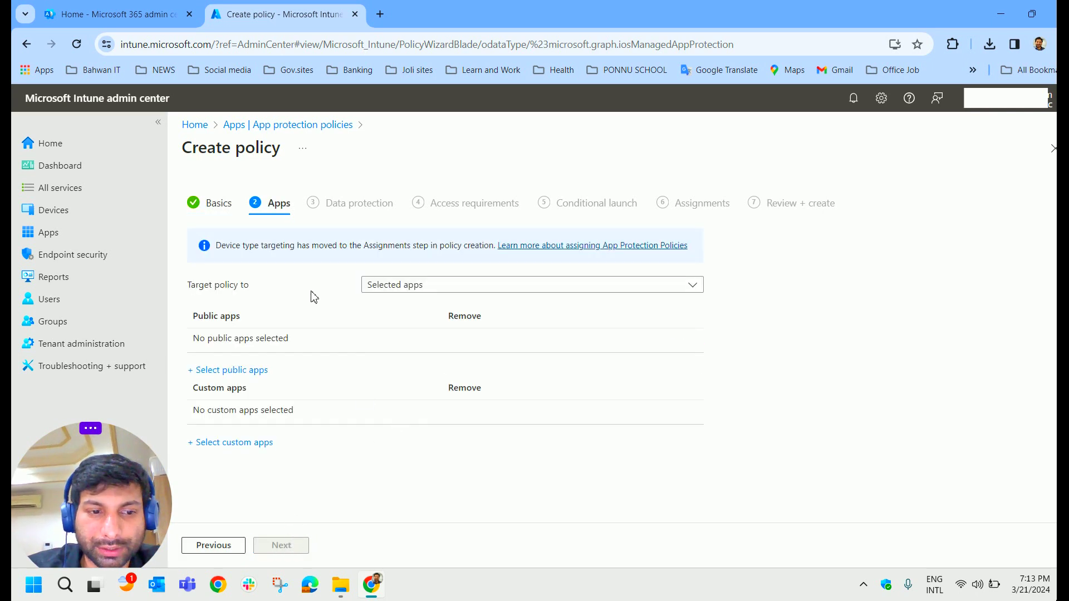
Target the policy to All Apps and continue to the data protection settings
click(403, 289)
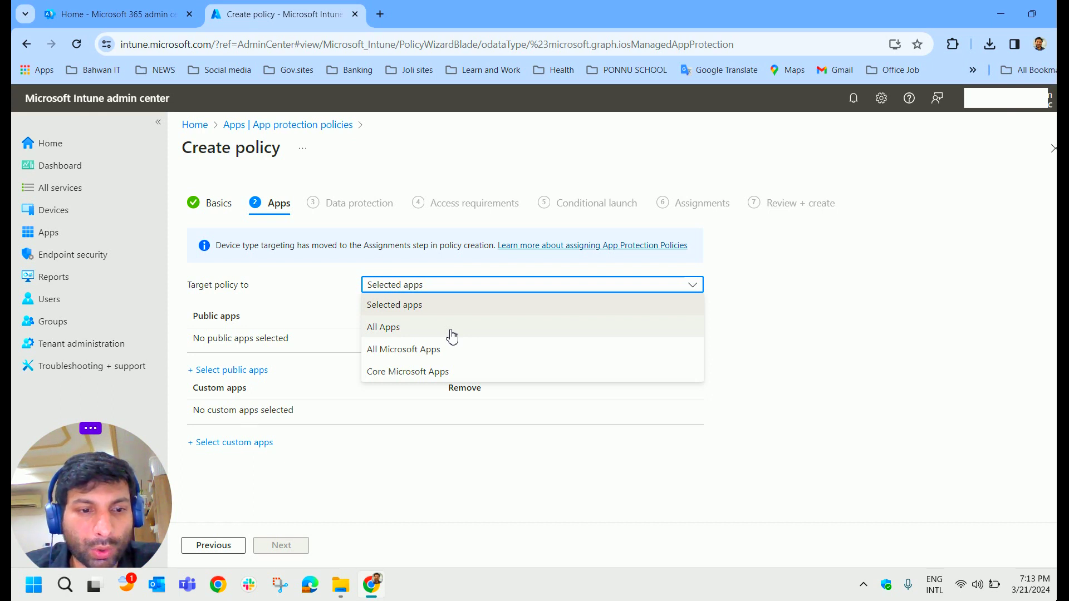
drag(81, 434, 89, 398)
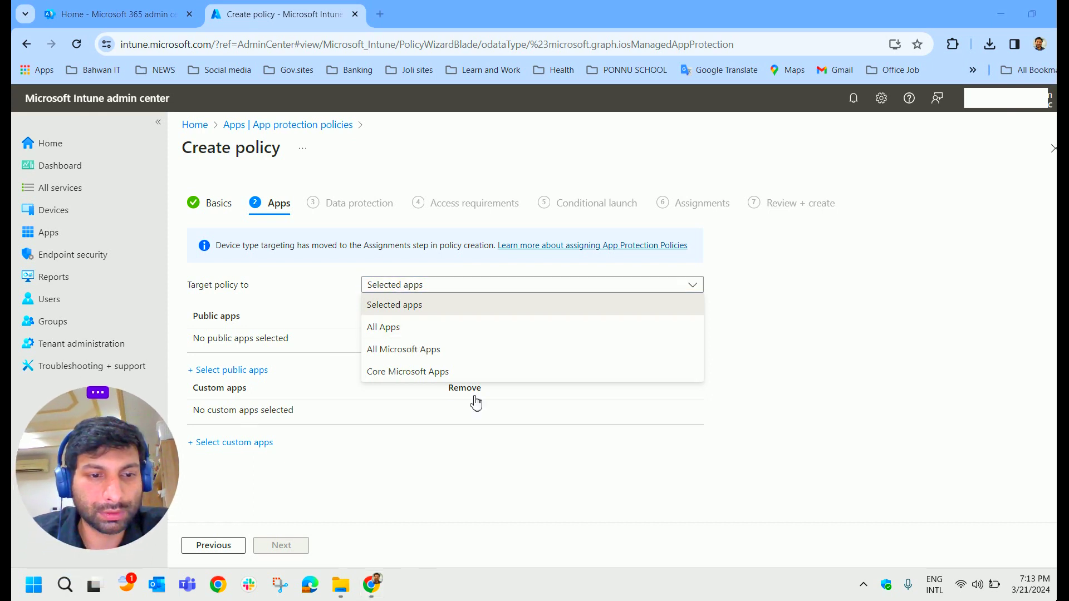
click(430, 336)
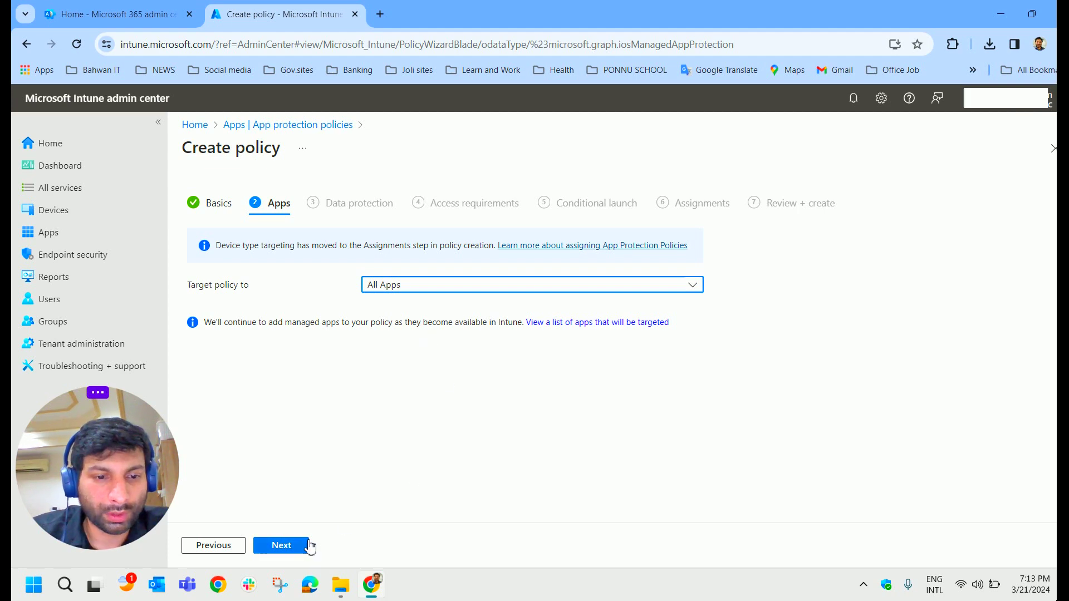
click(281, 545)
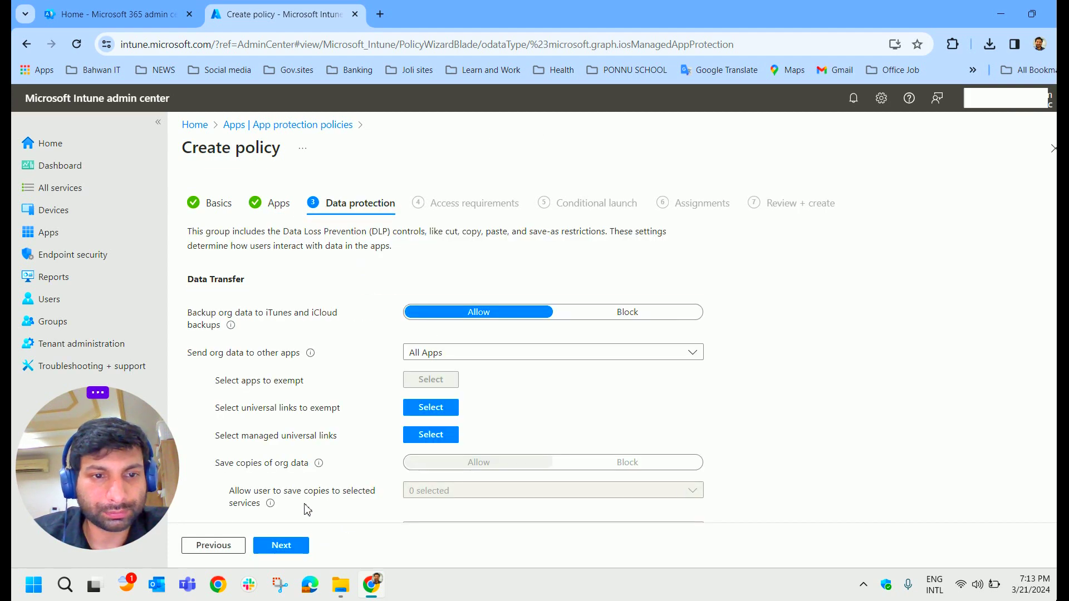
Review the introductory description of the data loss prevention controls for the policy
scroll(708, 380, down, 1)
scroll(632, 356, up, 1)
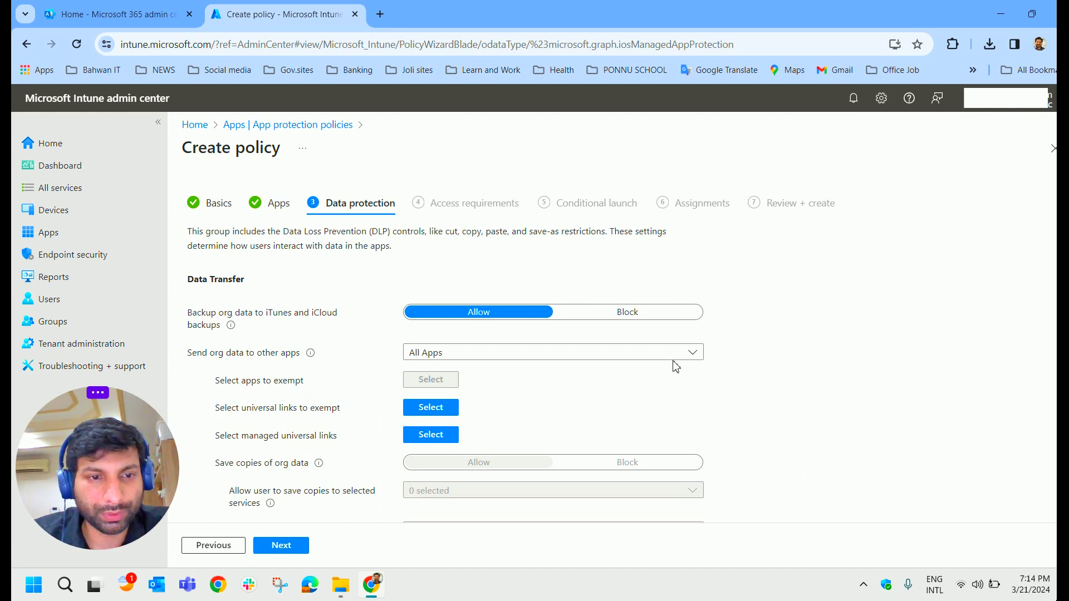
drag(188, 231, 405, 256)
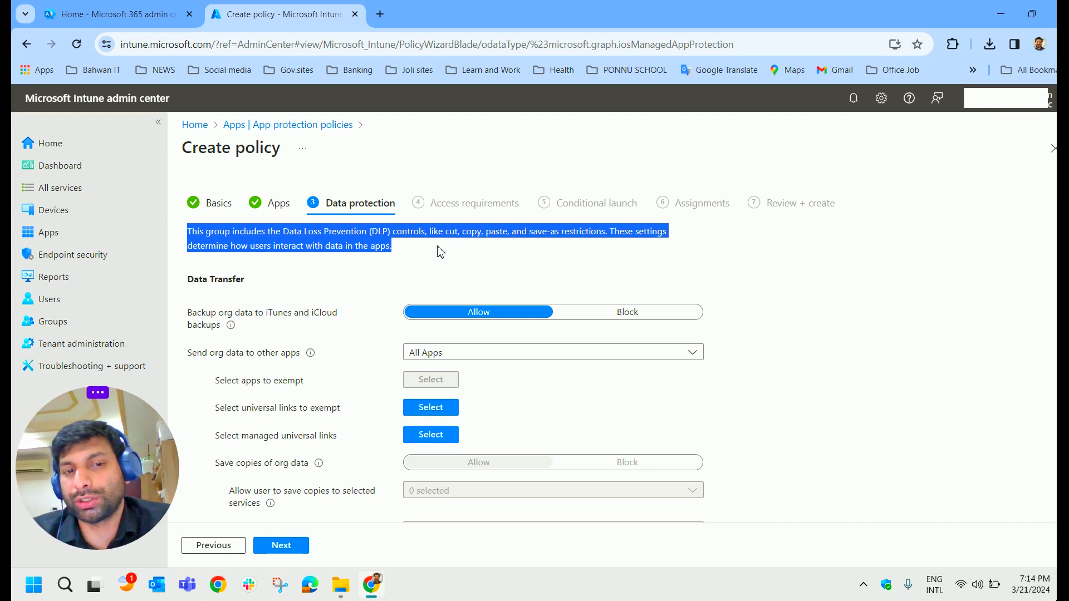
click(410, 268)
drag(393, 246, 311, 243)
click(406, 257)
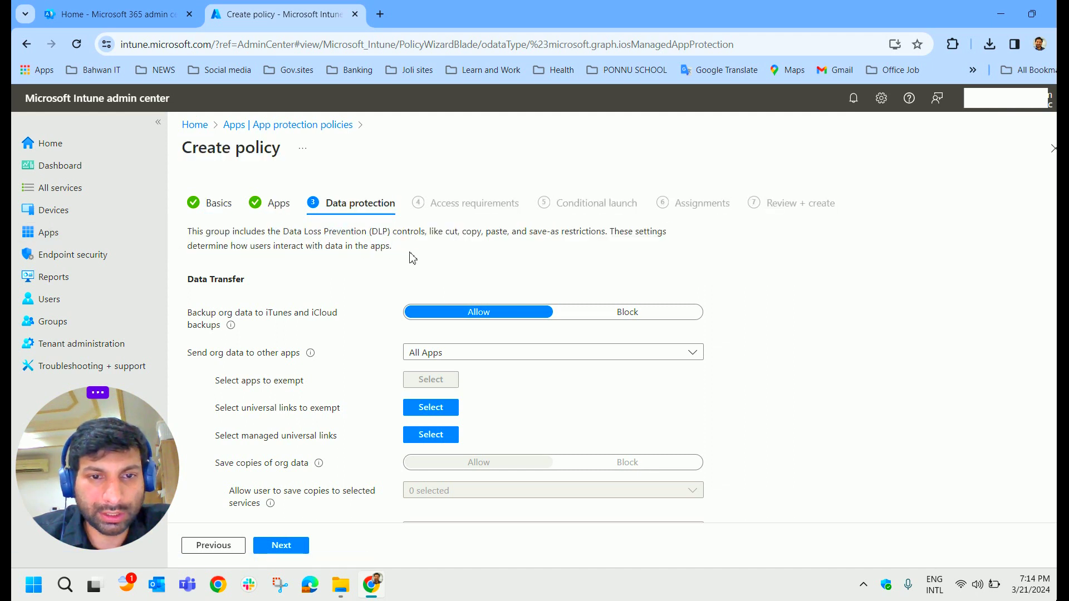
Block backing up org data to iTunes and iCloud in the Data Transfer settings
triple_click(194, 283)
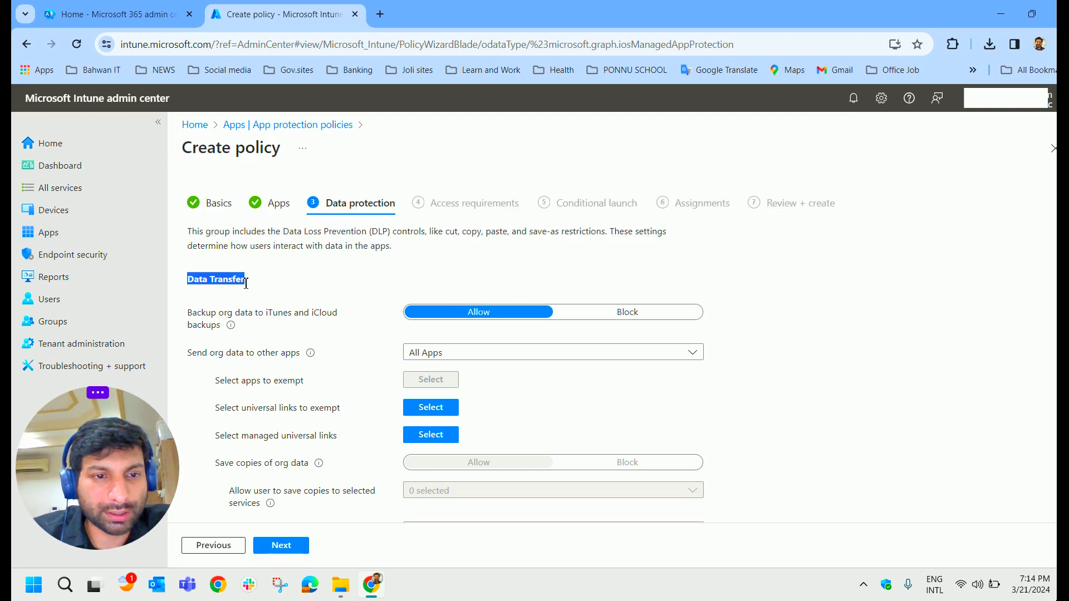
click(319, 305)
scroll(317, 309, down, 1)
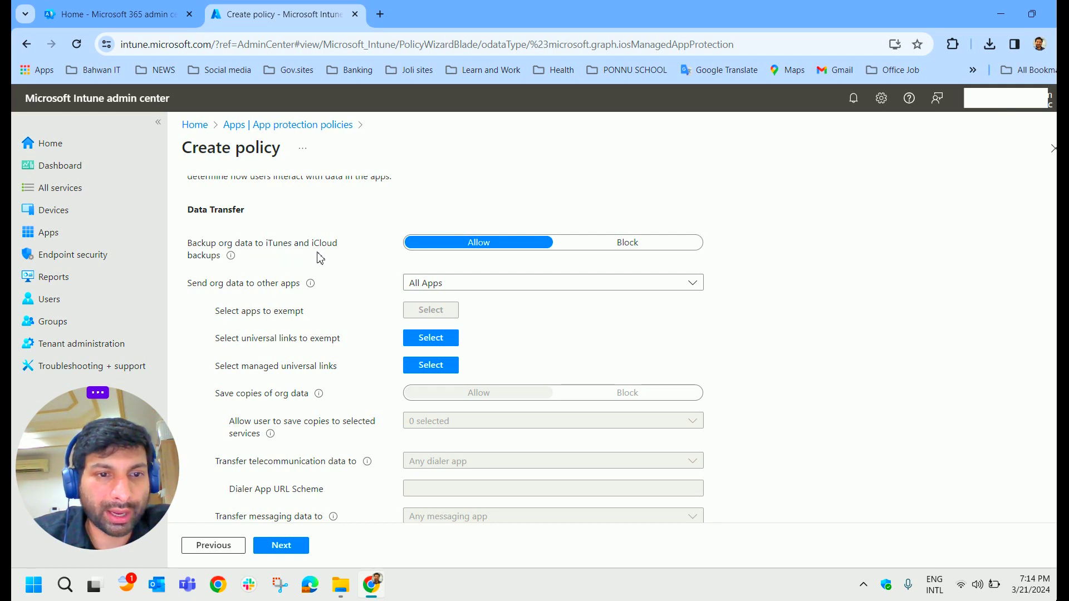
mouse_move(232, 261)
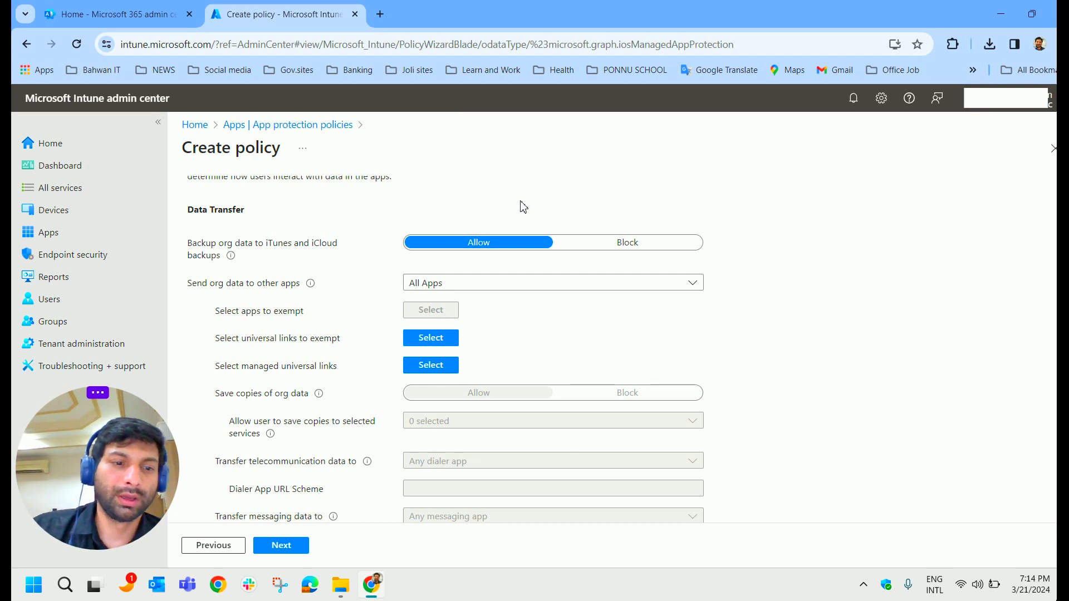
click(630, 242)
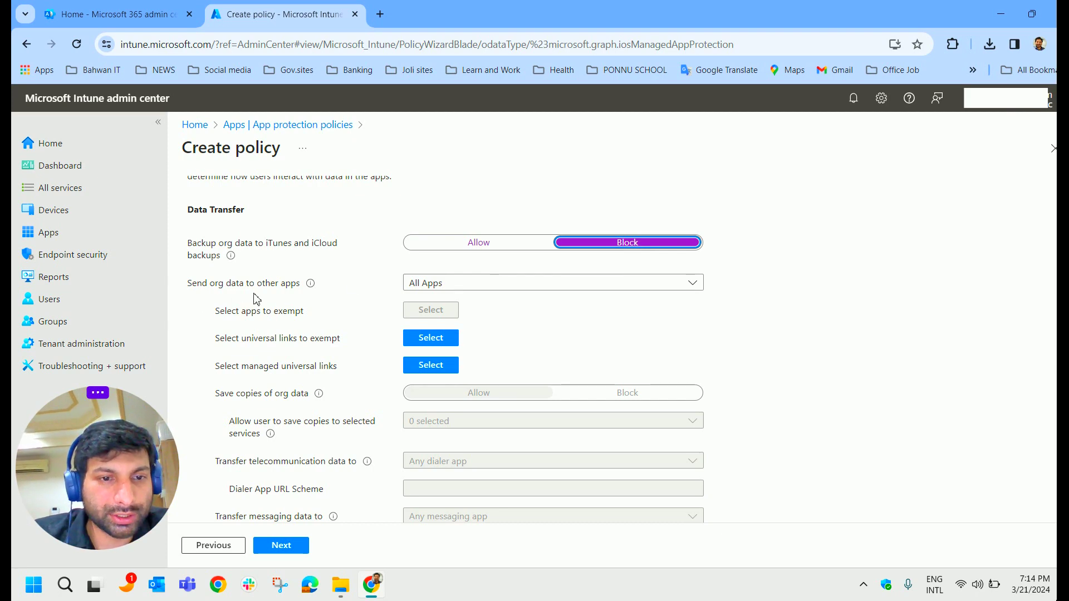
Check the explanation for sending org data to other apps and set the option to None
mouse_move(310, 292)
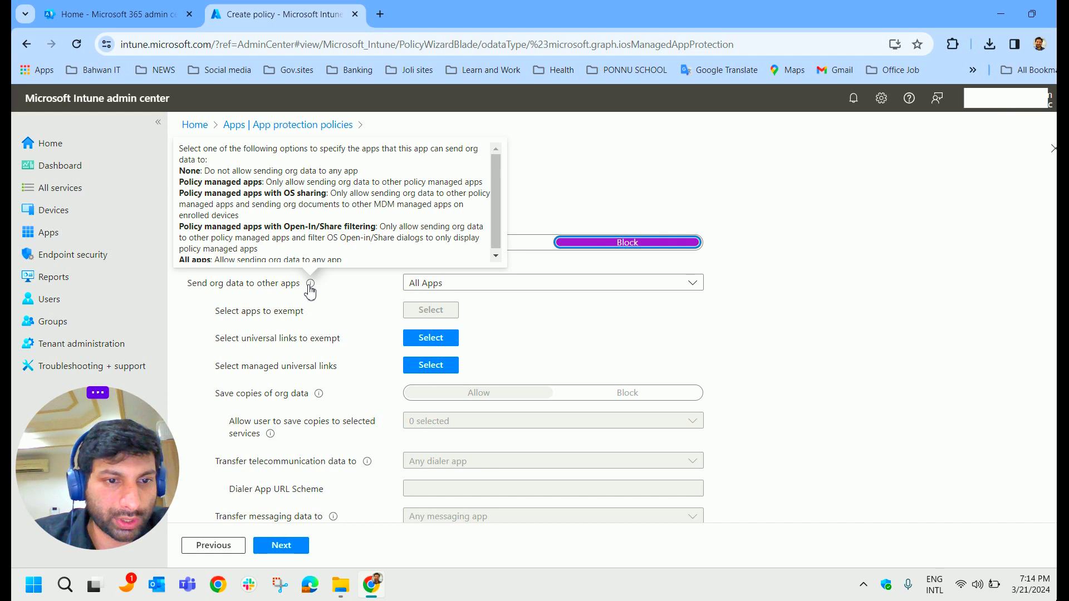
click(470, 284)
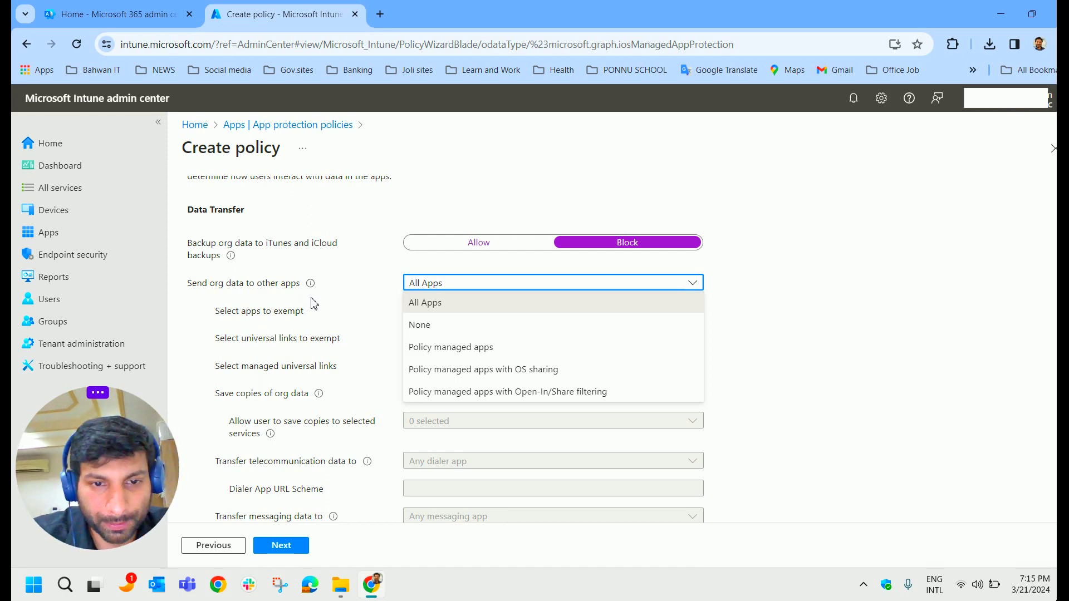
click(439, 327)
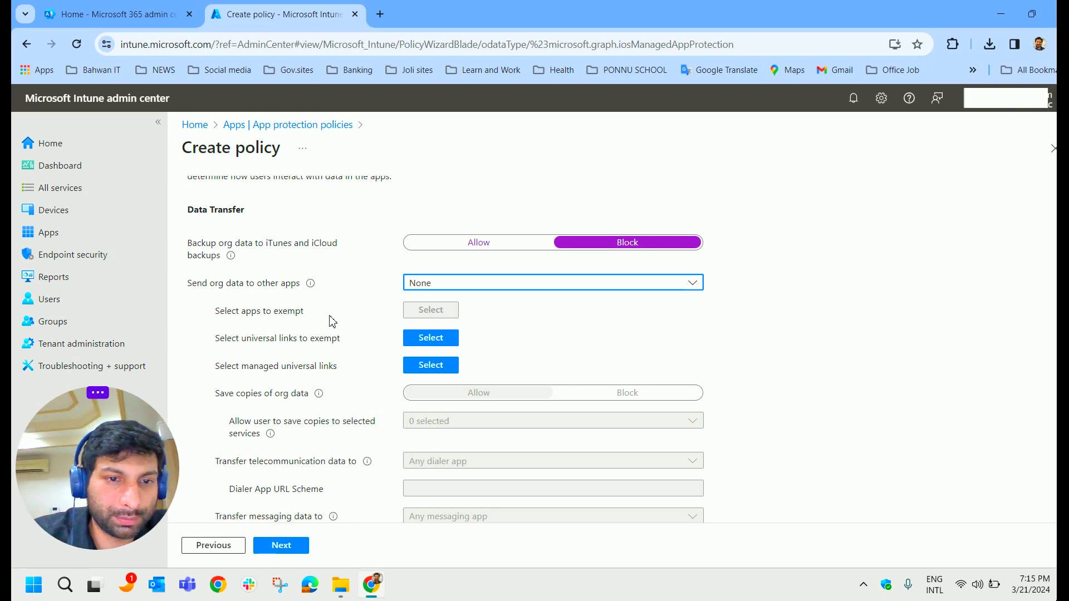
Set sending org data to other apps to Policy managed apps
mouse_move(310, 284)
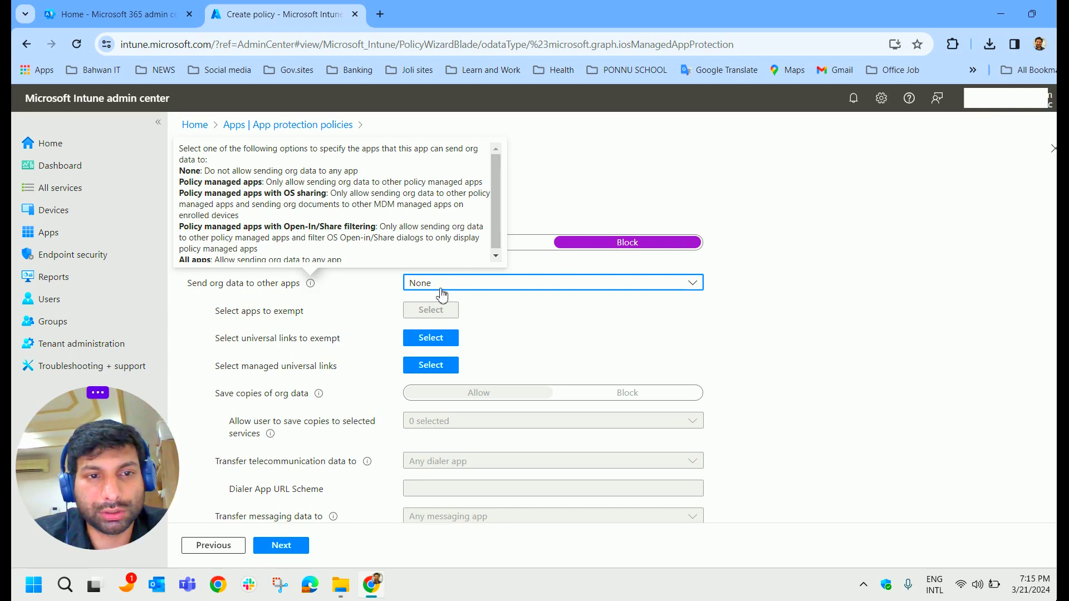
click(492, 286)
click(495, 348)
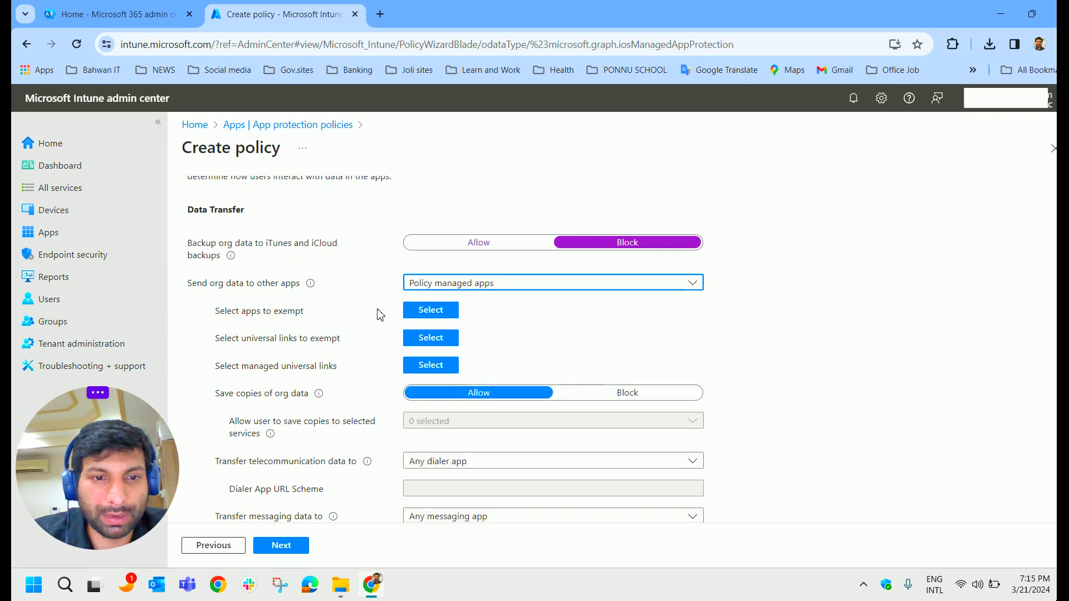
Switch sending org data to other apps to None, and return it to Policy managed apps
mouse_move(314, 286)
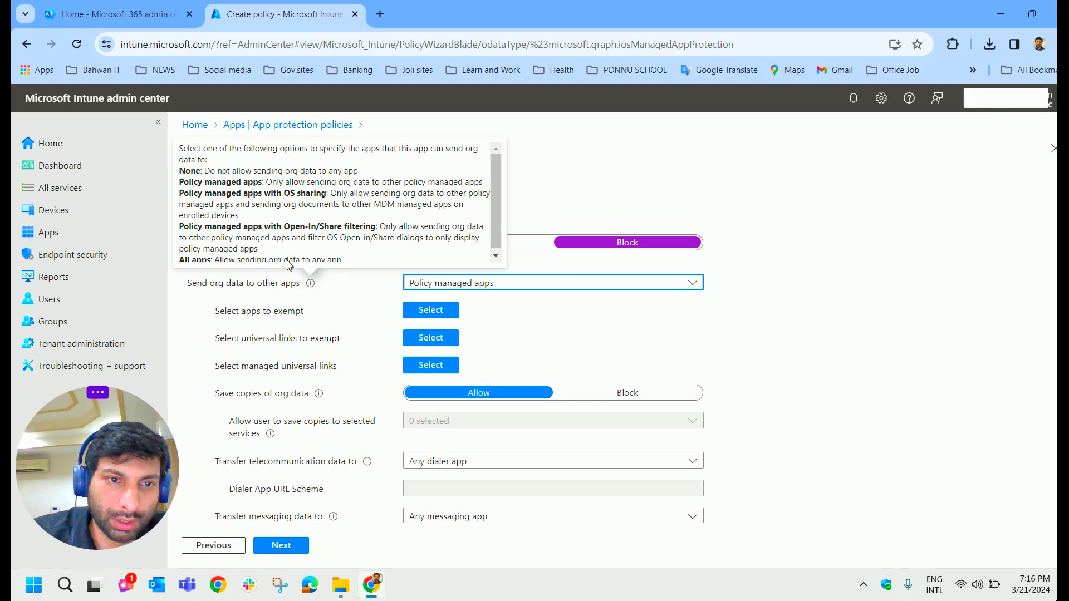
click(508, 293)
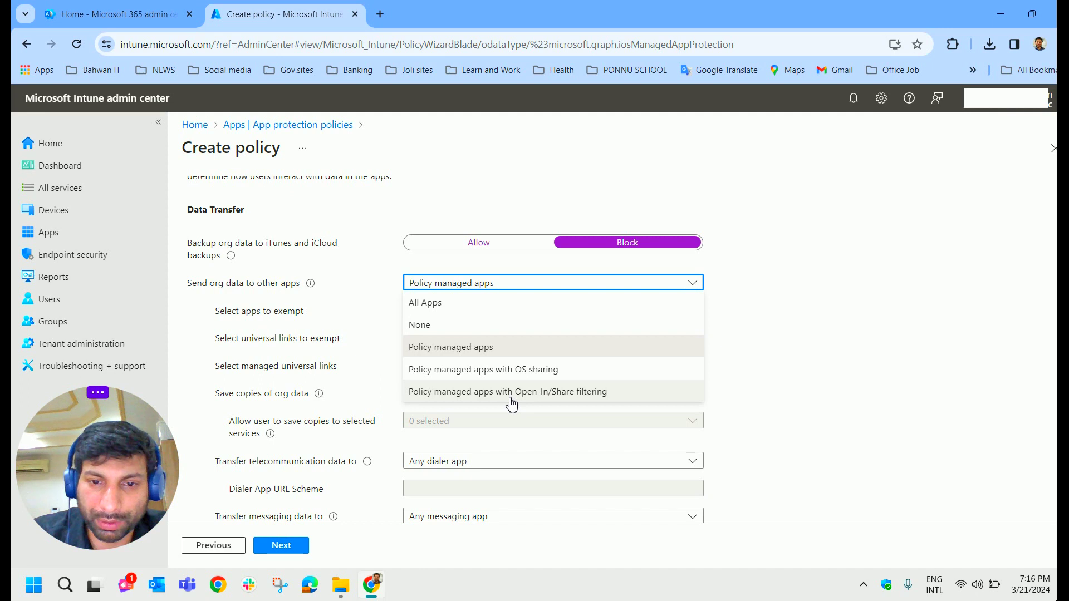
click(450, 328)
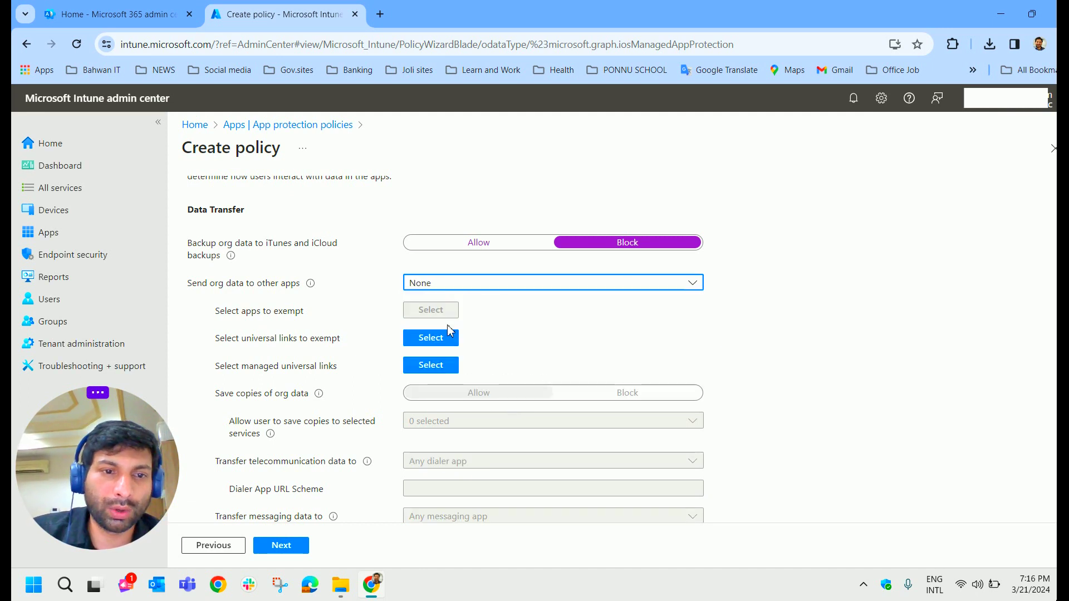
click(521, 284)
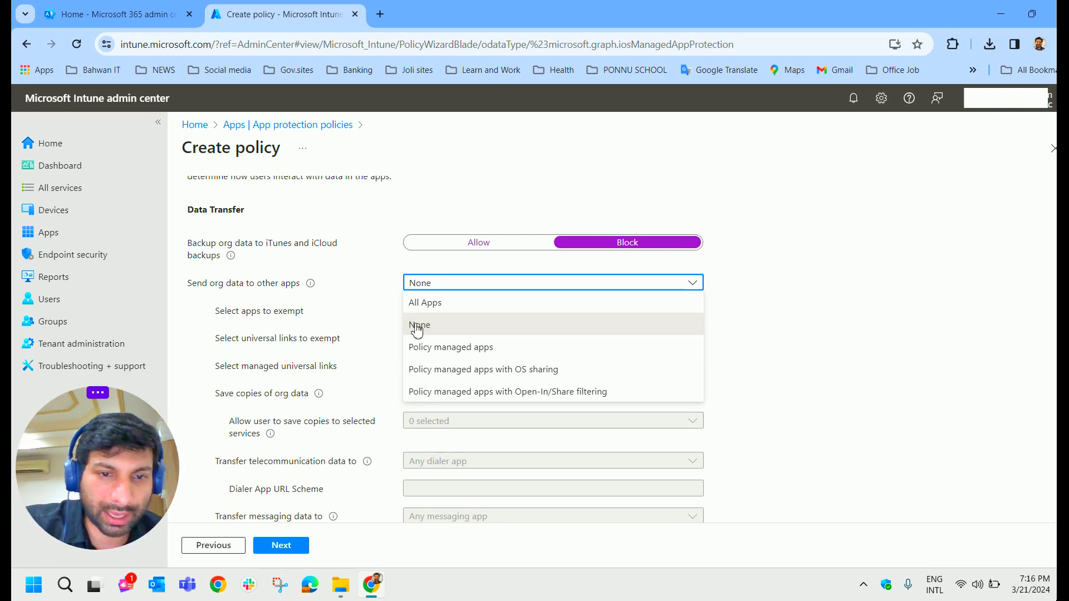
click(470, 349)
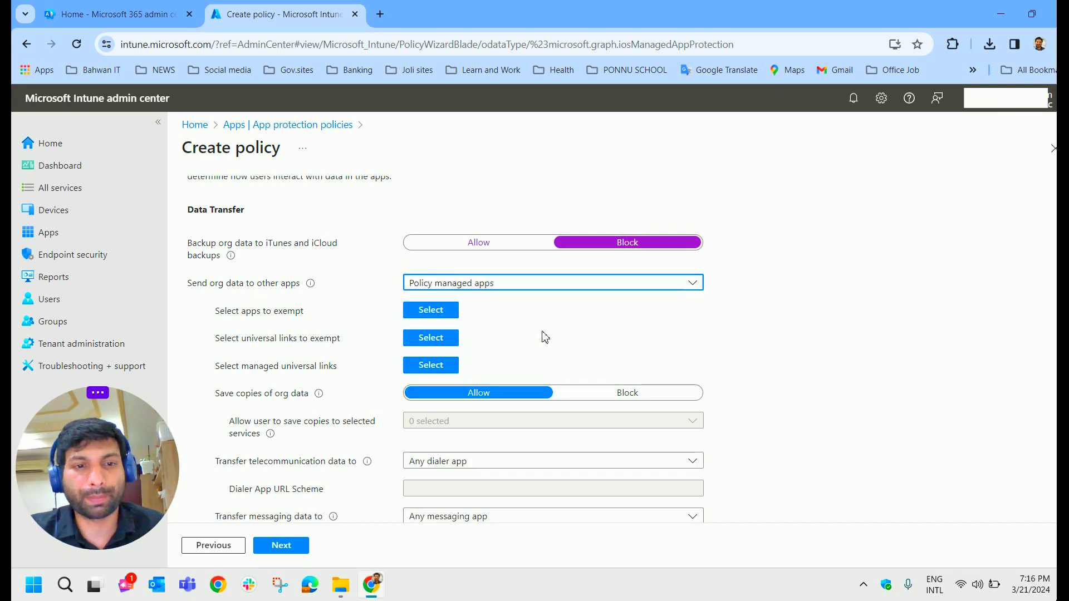
Set the restriction on cut, copy, and paste between other apps to Blocked
scroll(434, 362, down, 5)
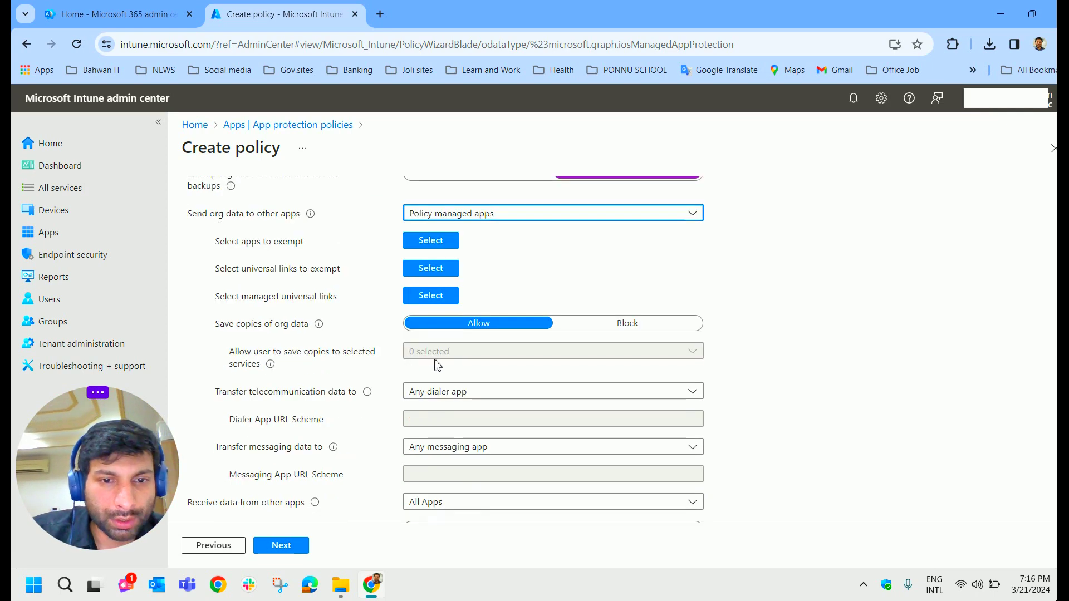
scroll(439, 365, down, 1)
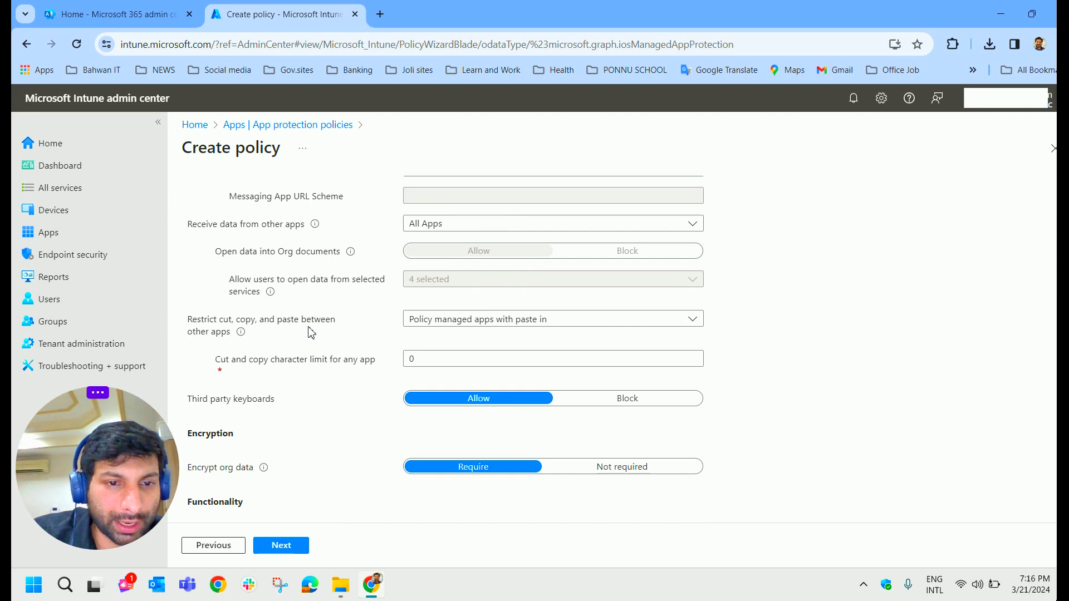
mouse_move(247, 334)
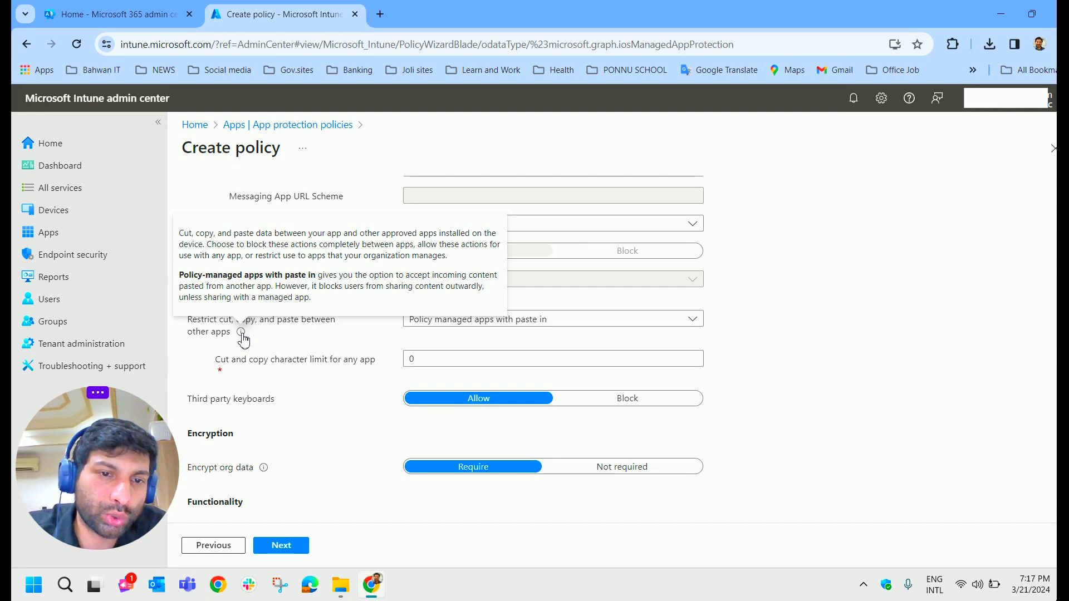
click(531, 331)
click(466, 341)
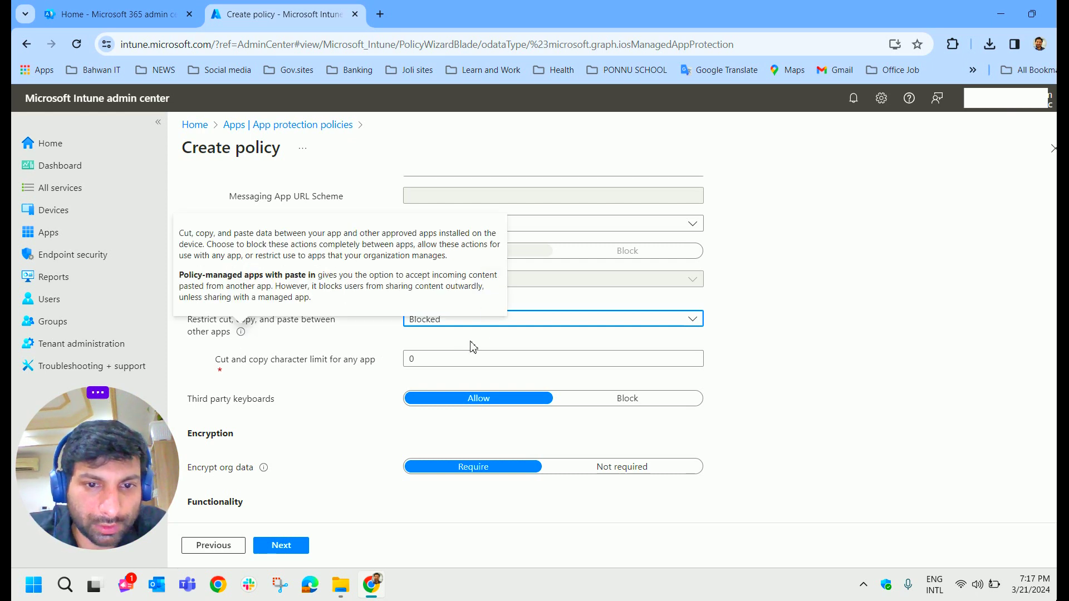
Switch the restriction on cut, copy, and paste between other apps to Policy managed apps, and return it to Blocked
click(512, 330)
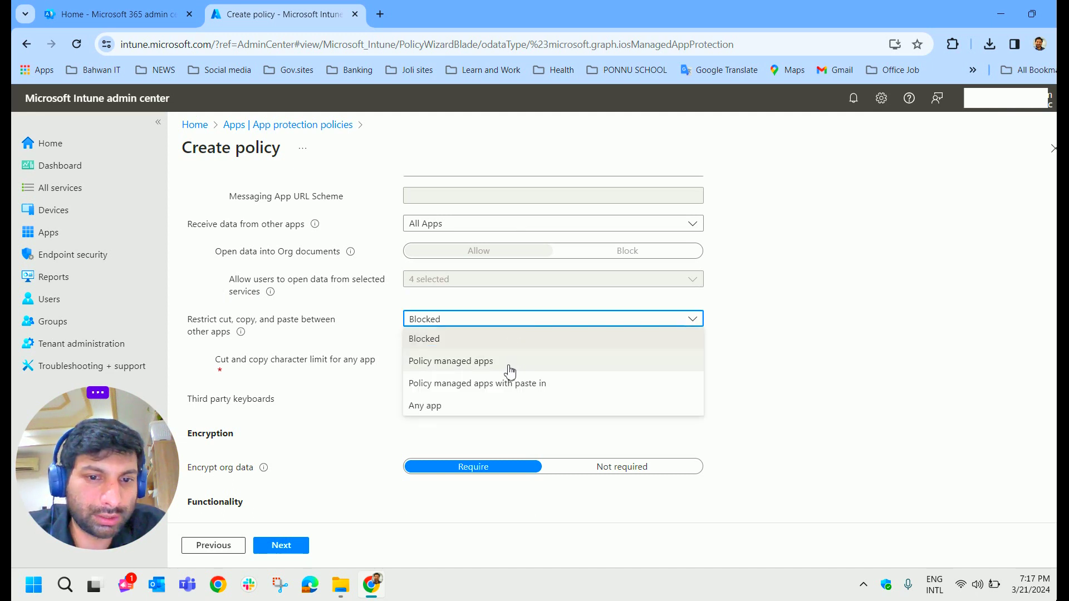
click(509, 363)
click(457, 319)
click(454, 335)
Review the third-party keyboard, encryption, and functionality settings, and continue to the access requirements
scroll(453, 349, down, 1)
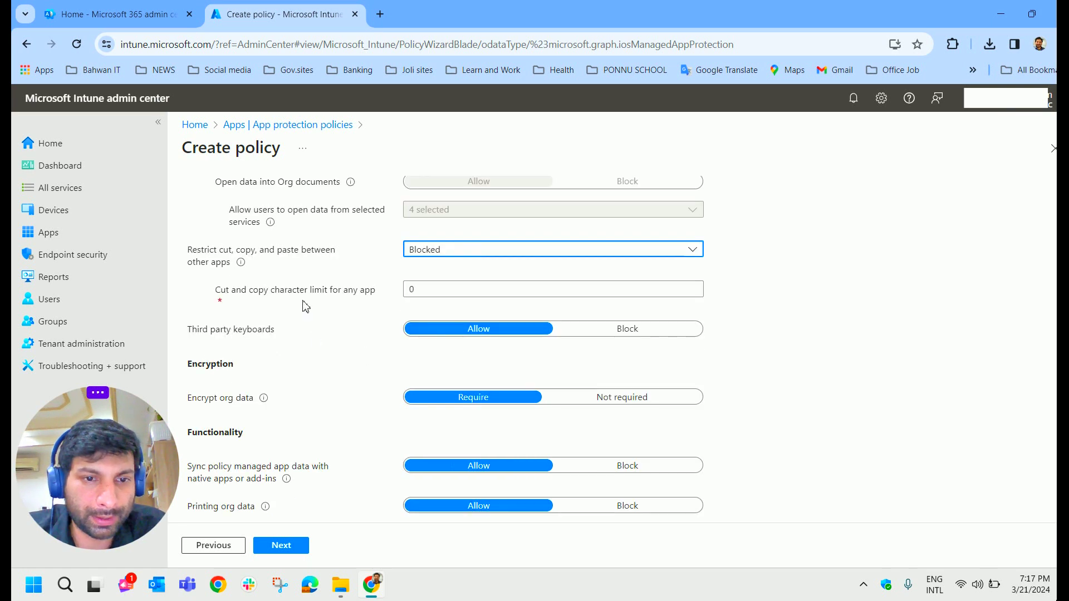
scroll(423, 308, down, 1)
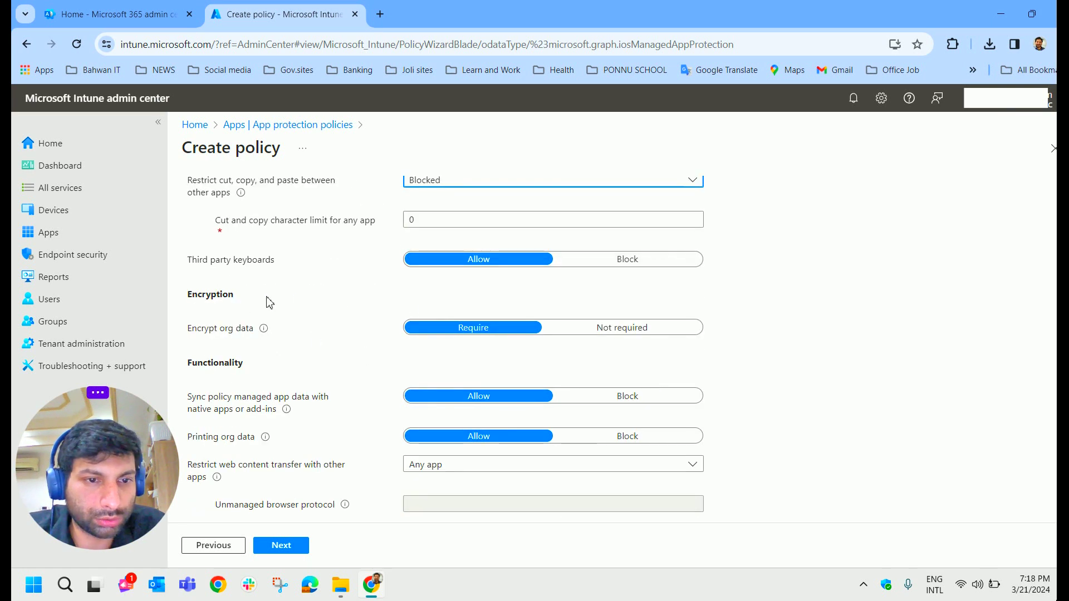
scroll(322, 306, down, 1)
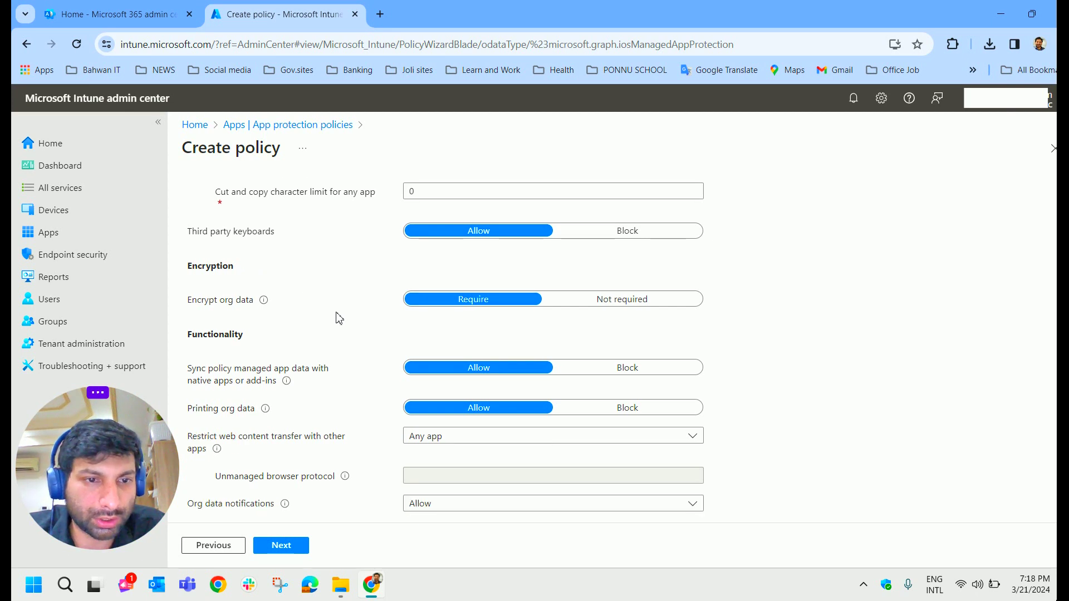
scroll(336, 317, up, 1)
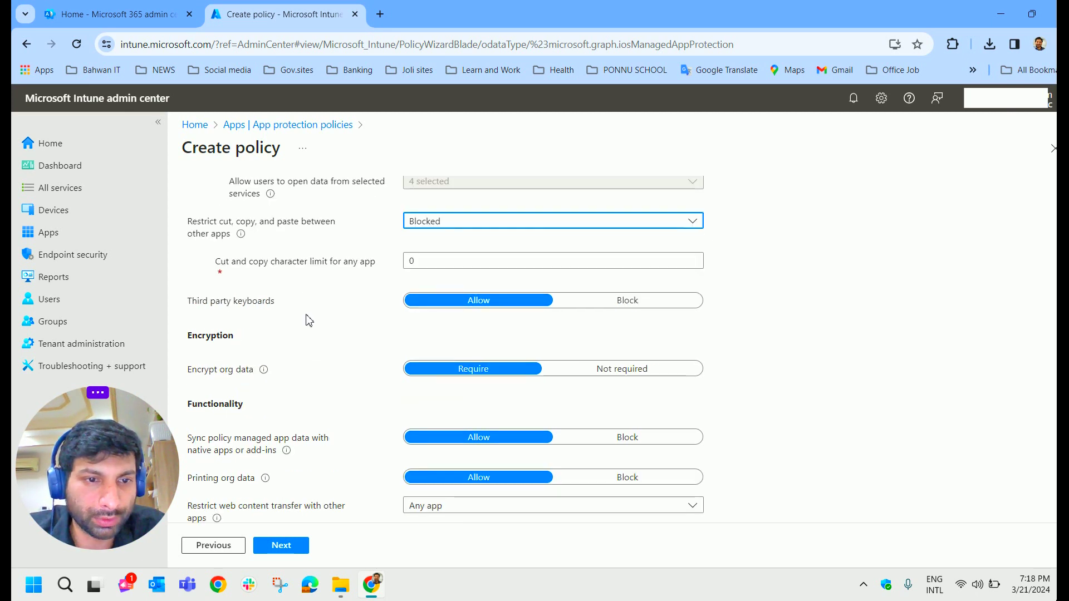
scroll(309, 320, down, 1)
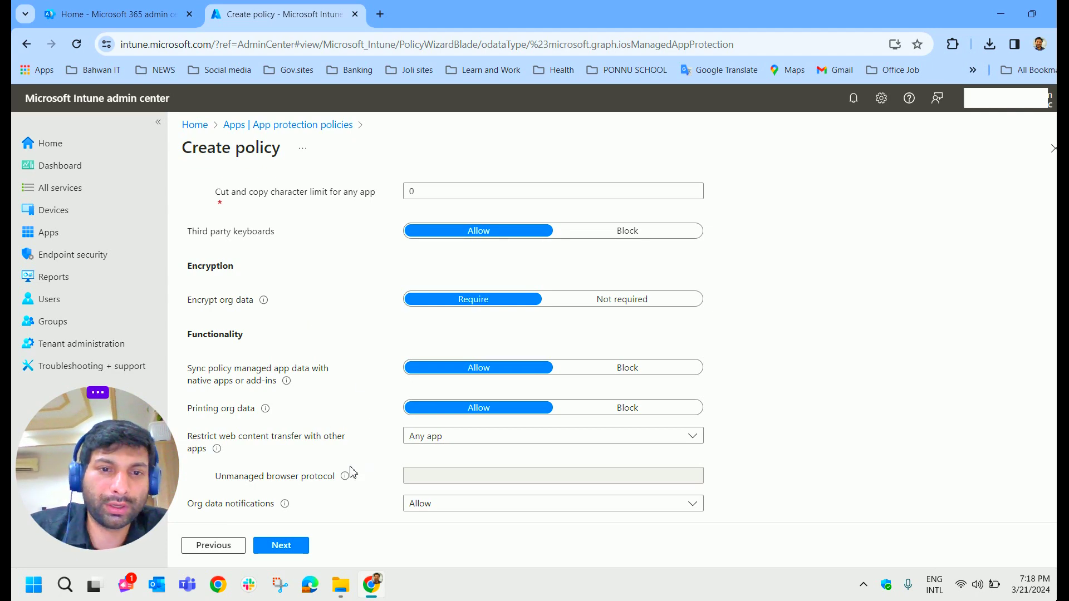
scroll(346, 470, up, 4)
scroll(295, 529, down, 2)
click(284, 548)
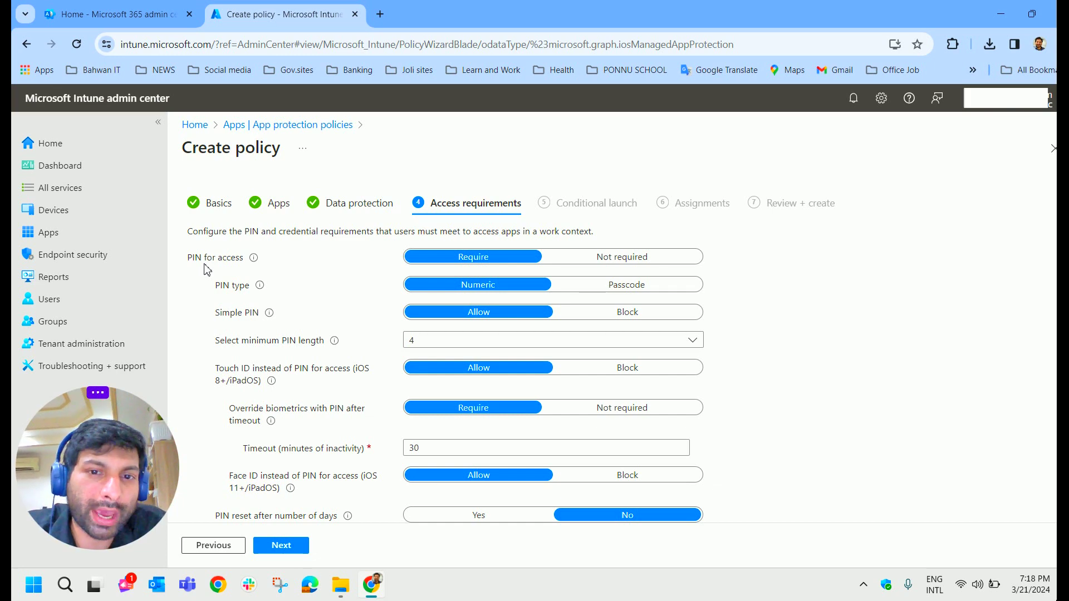
Read the description of the access requirements and the explanation for the PIN for access setting
drag(592, 231, 174, 240)
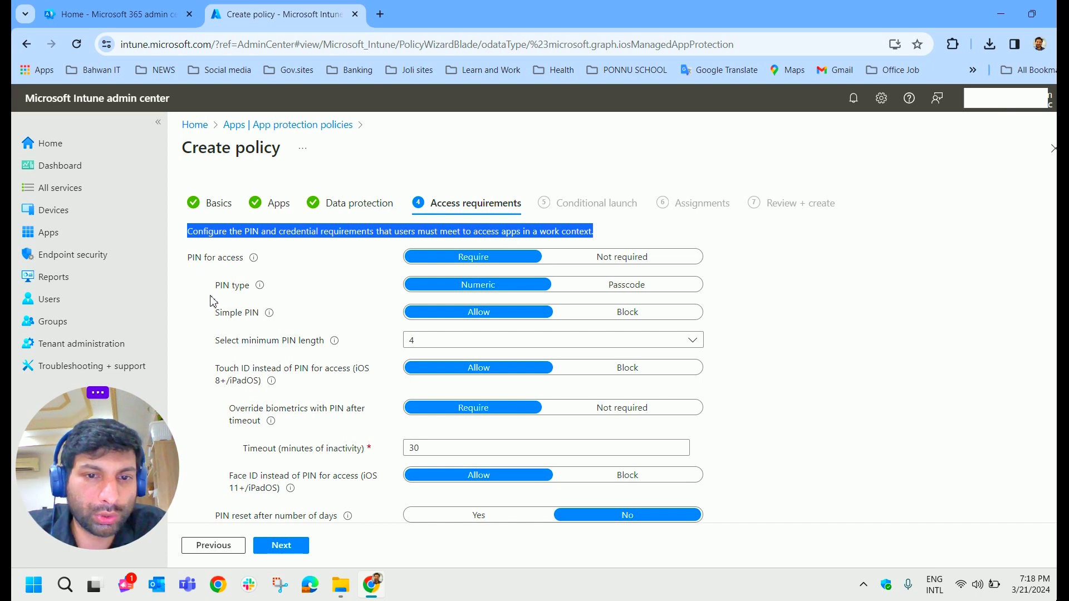
double_click(194, 257)
drag(215, 262, 248, 260)
mouse_move(256, 266)
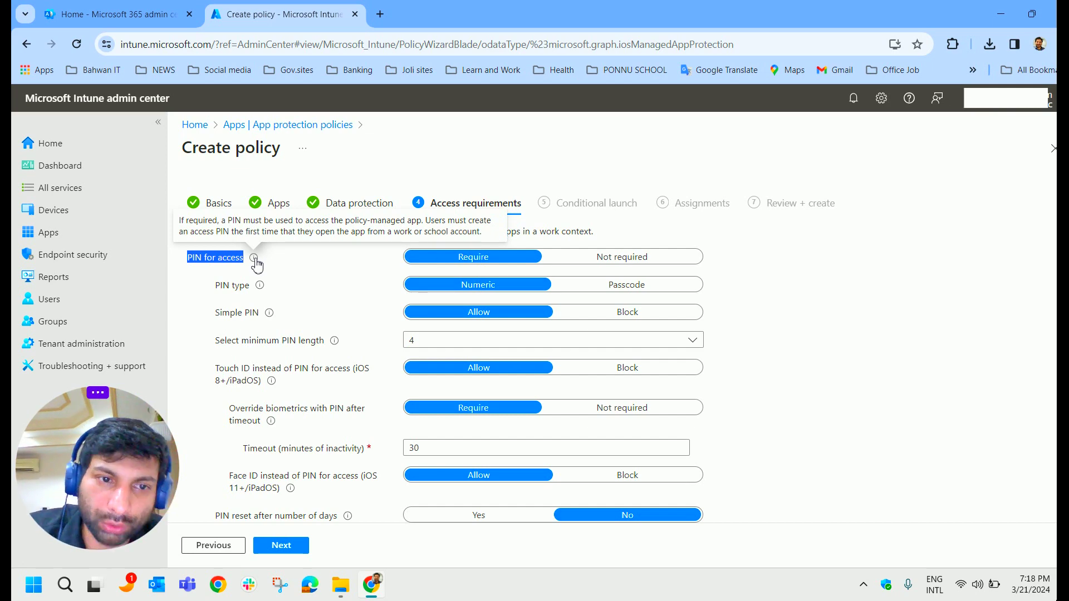
click(285, 271)
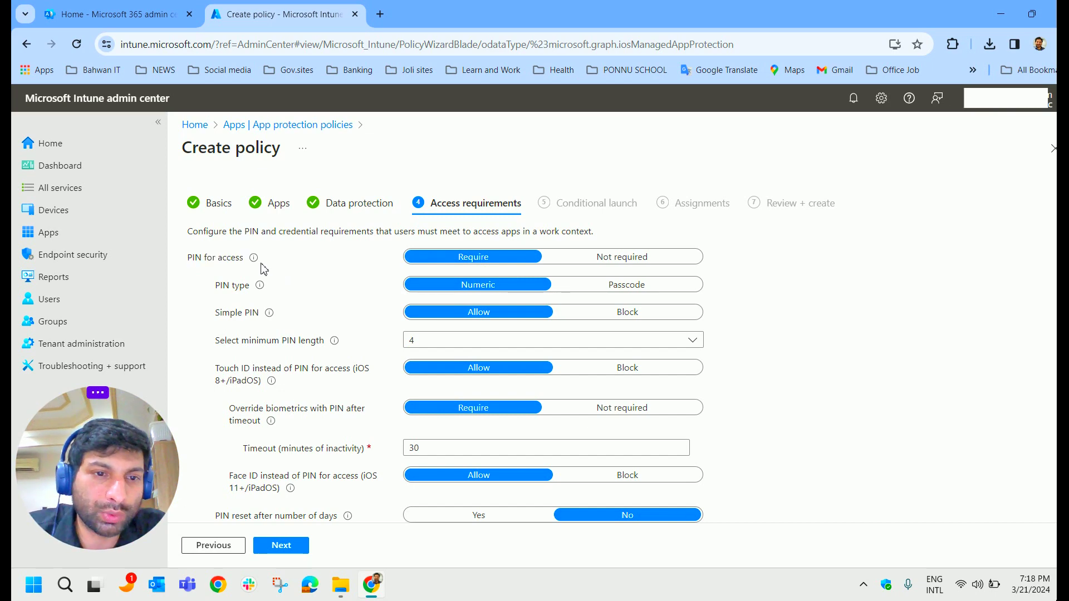
mouse_move(256, 261)
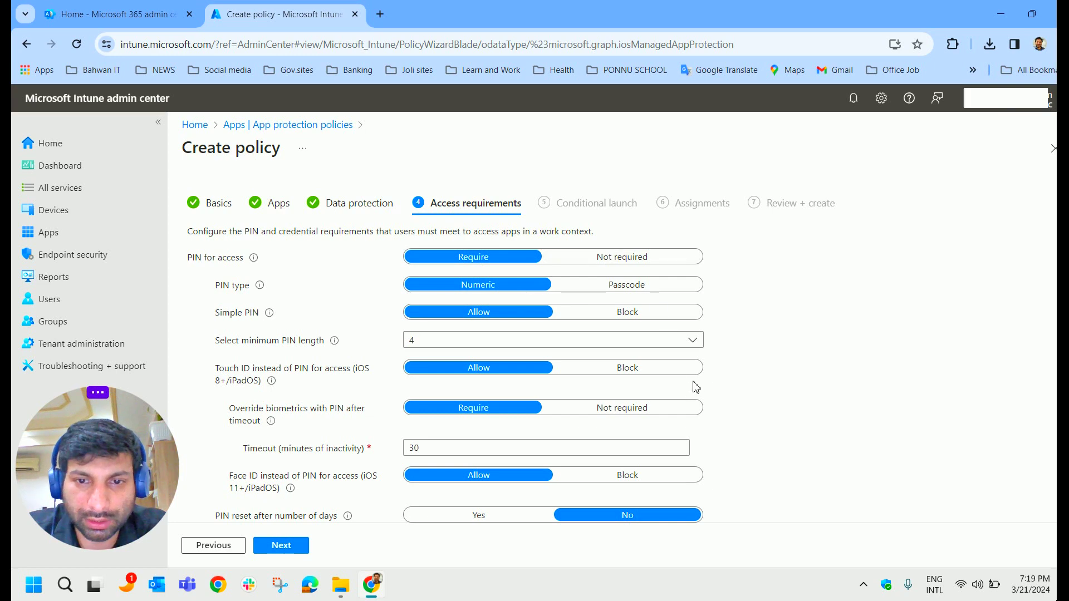
Try Passcode as the PIN type and Block for simple PIN, returning them to Numeric and Allow
click(608, 292)
click(494, 294)
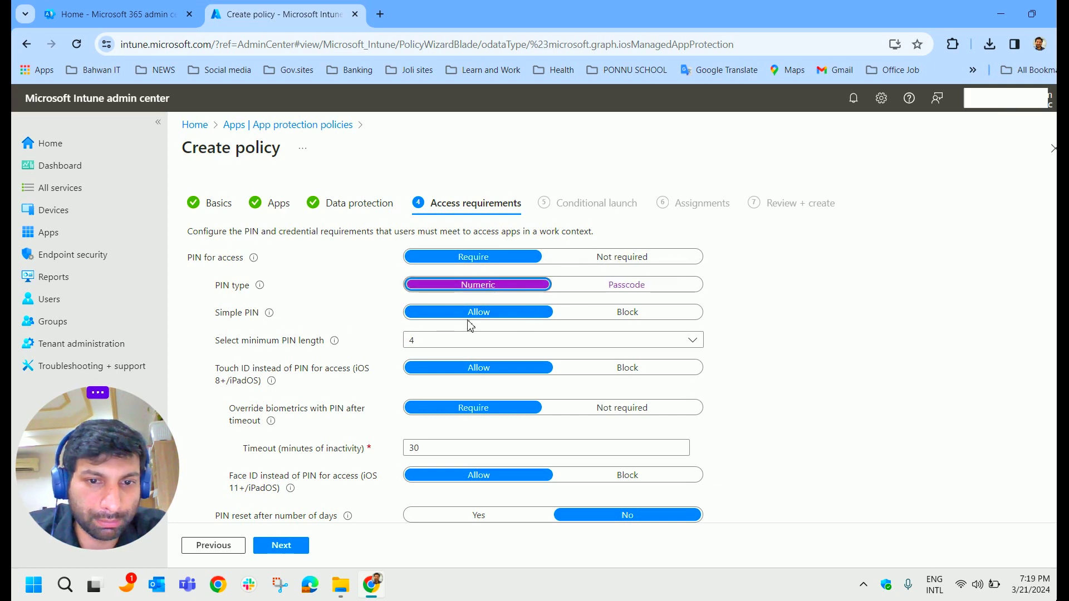
click(633, 320)
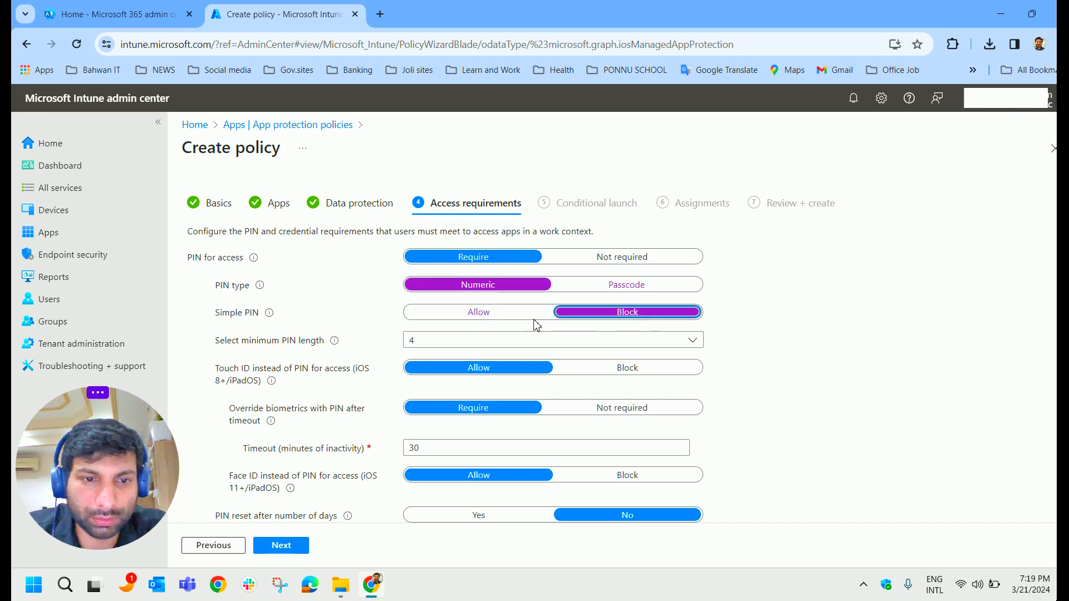
click(482, 314)
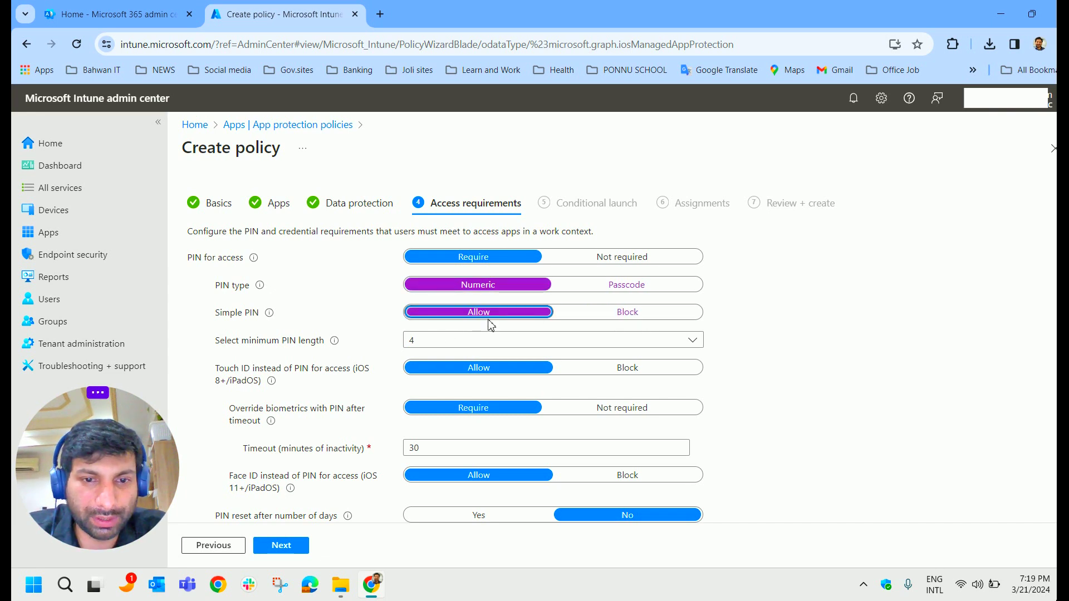
Set the minimum PIN length to 6, check the remaining access requirements, and continue to the conditional launch settings
click(454, 340)
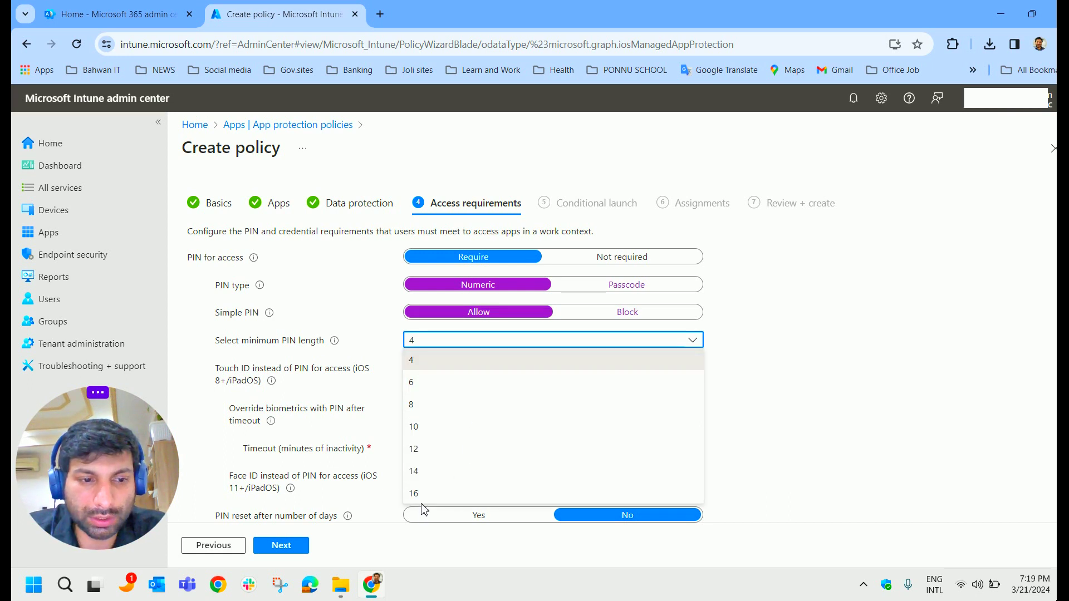
click(432, 388)
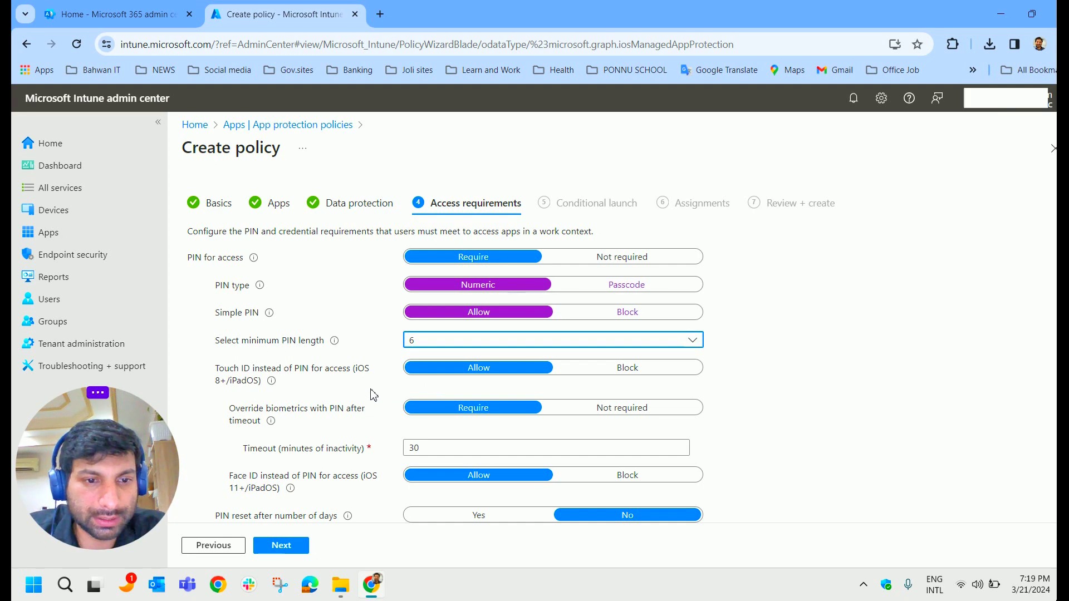
scroll(384, 389, down, 2)
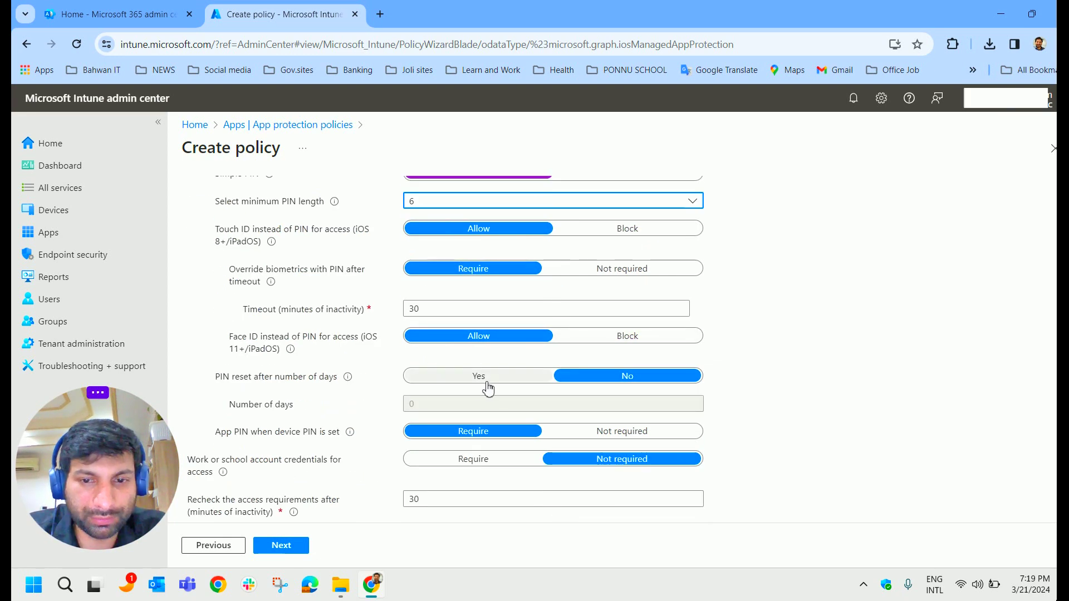
scroll(439, 406, down, 1)
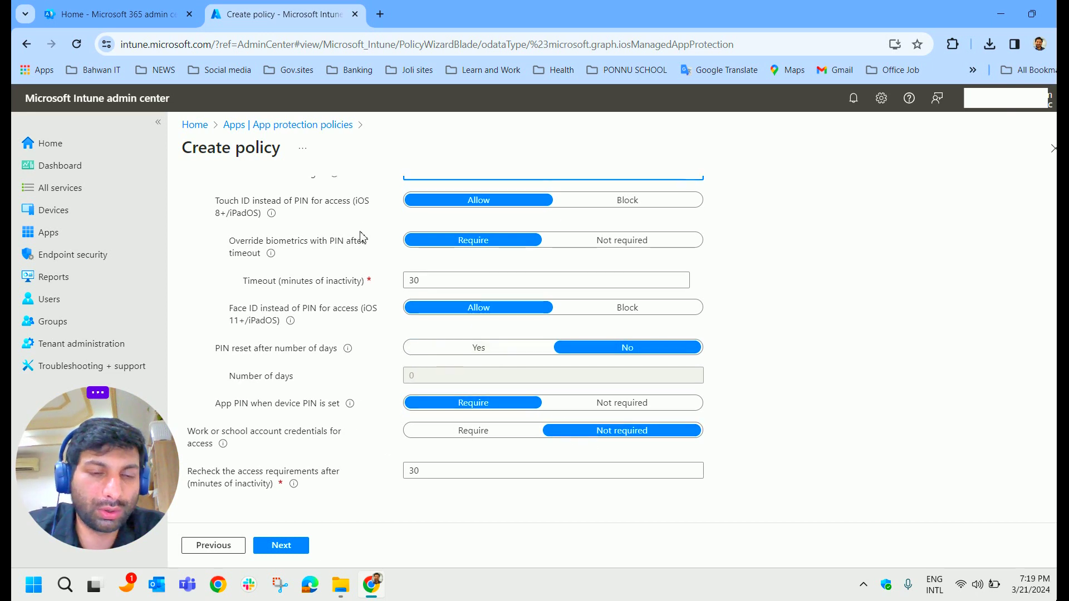
scroll(213, 359, up, 3)
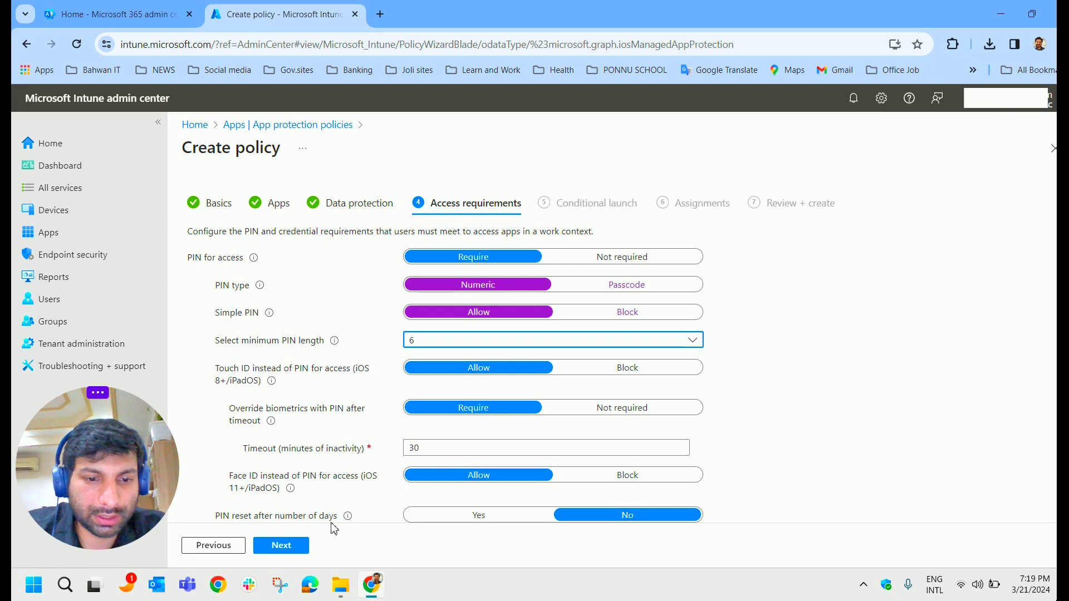
click(291, 550)
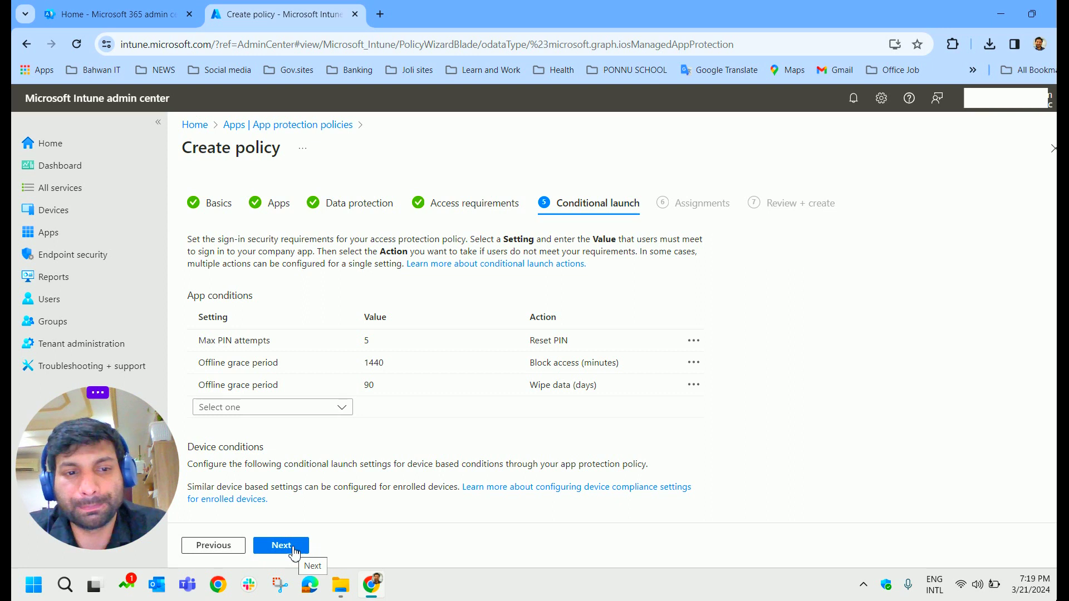
Set the max PIN attempts to 4 and the offline grace period before blocking access to 180 minutes
click(243, 344)
click(395, 344)
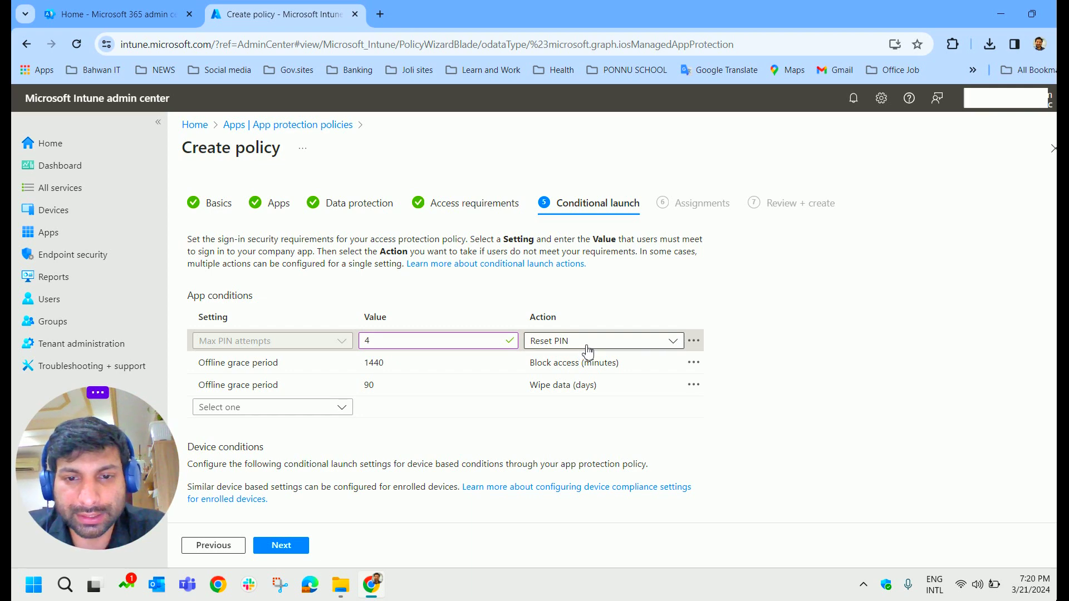
click(245, 361)
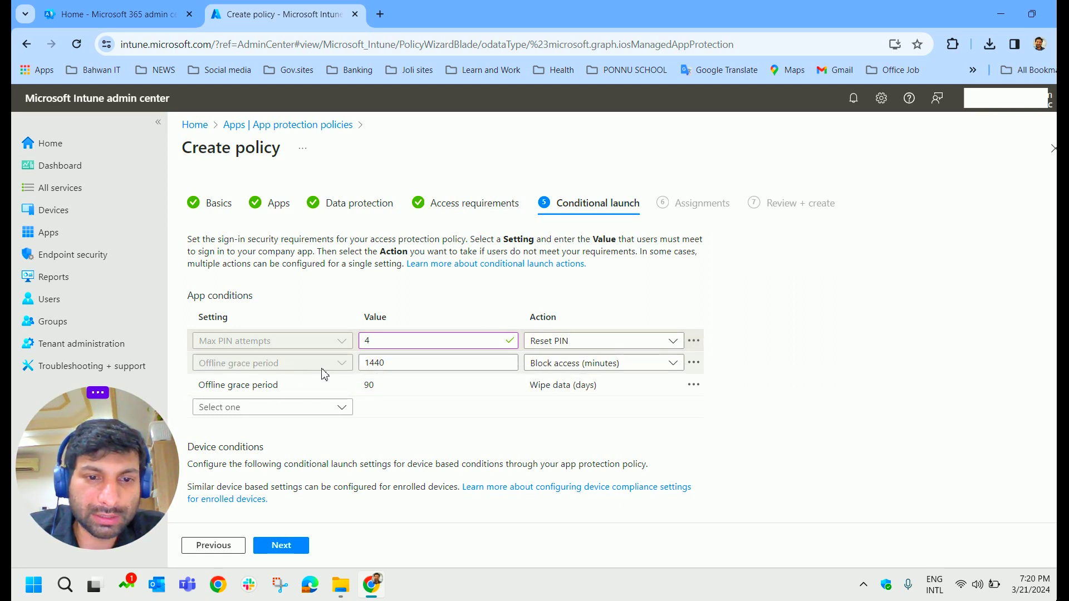
drag(406, 361, 337, 369)
text(180)
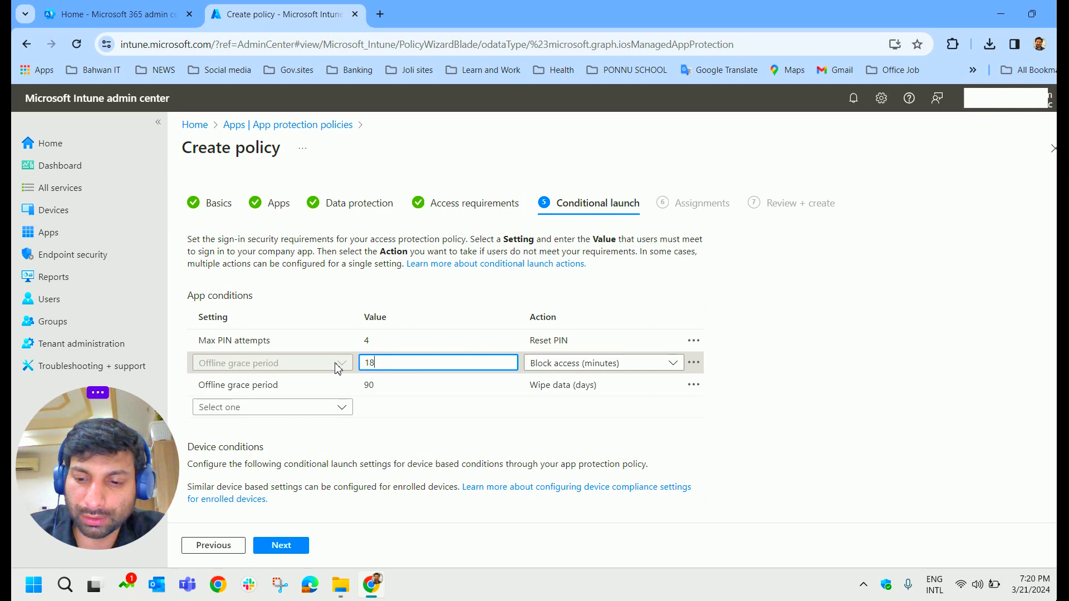
click(852, 399)
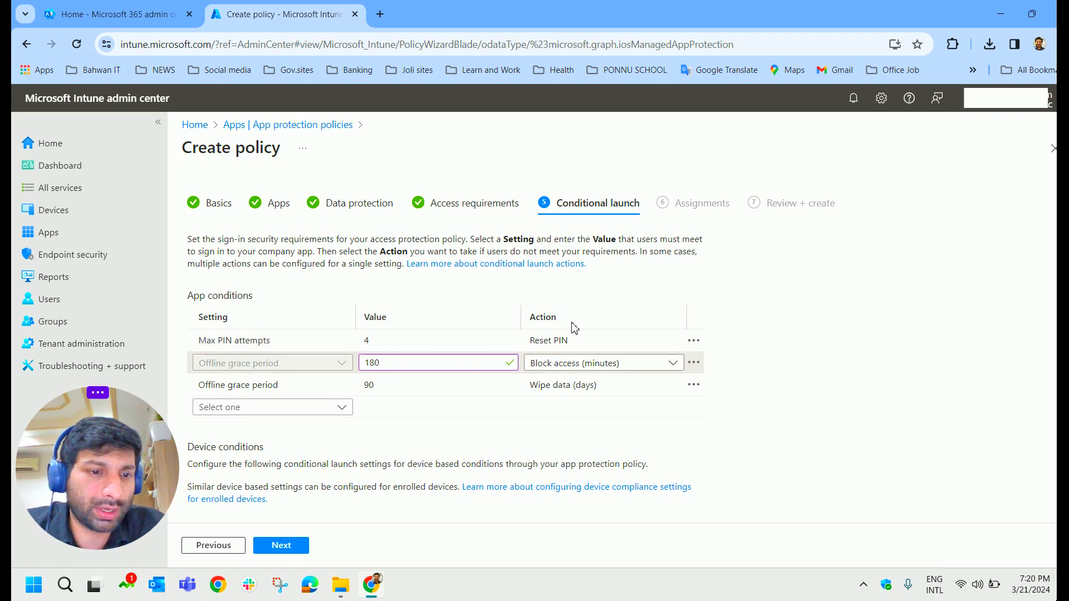
Include the All Users group in the policy's assignments and create the policy
scroll(574, 334, down, 1)
click(283, 546)
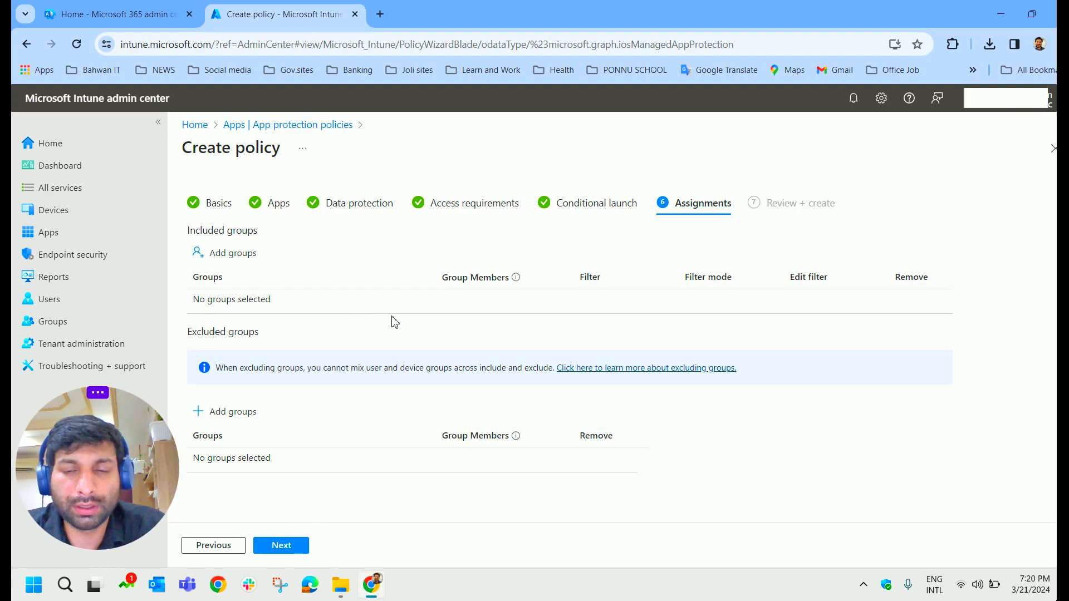
click(235, 255)
click(328, 343)
click(339, 545)
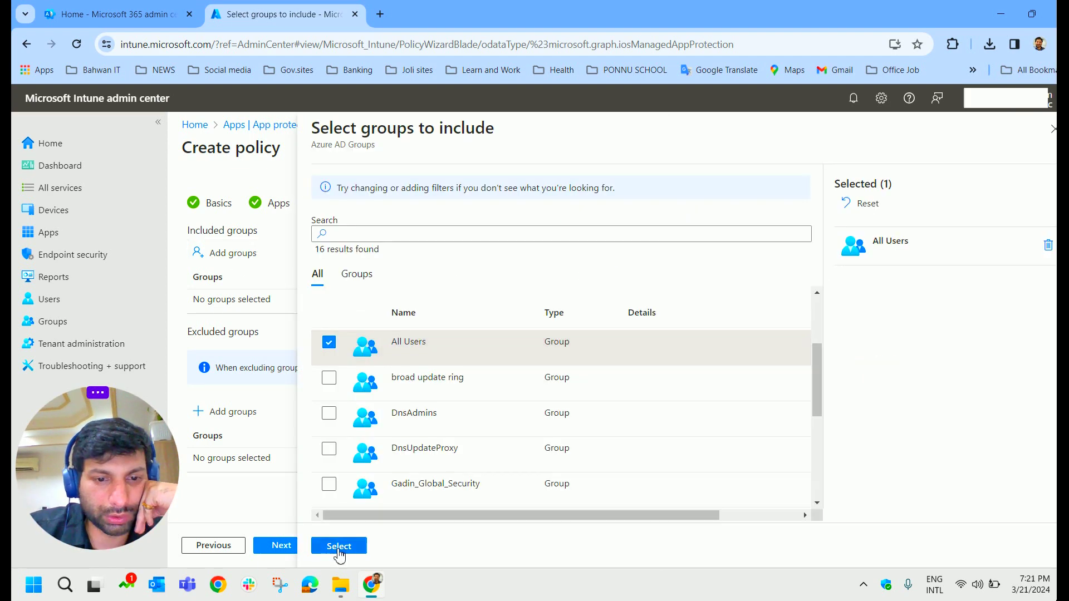
click(281, 544)
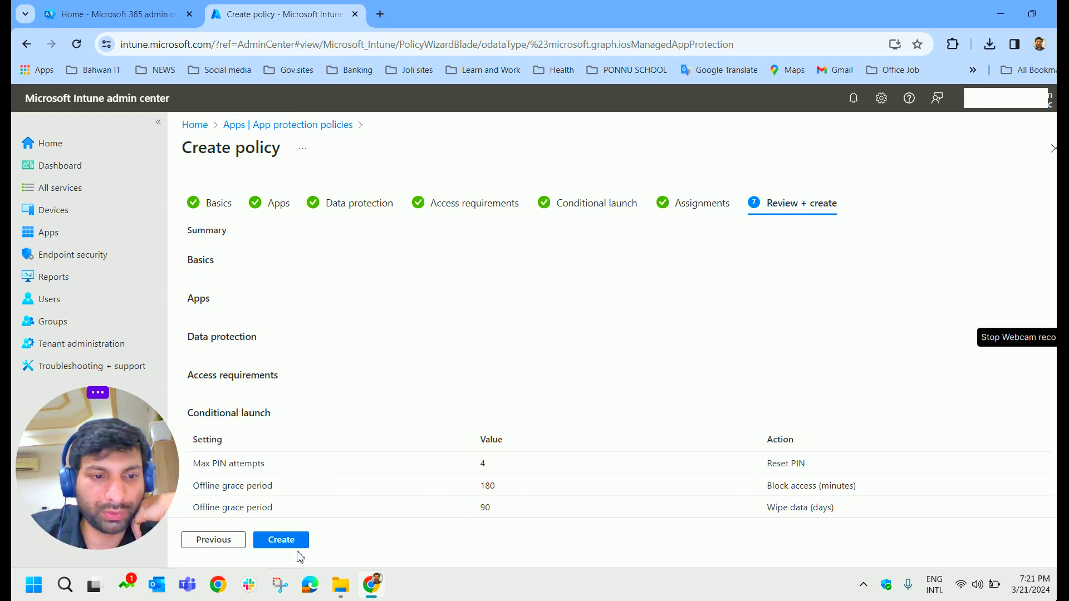
click(295, 543)
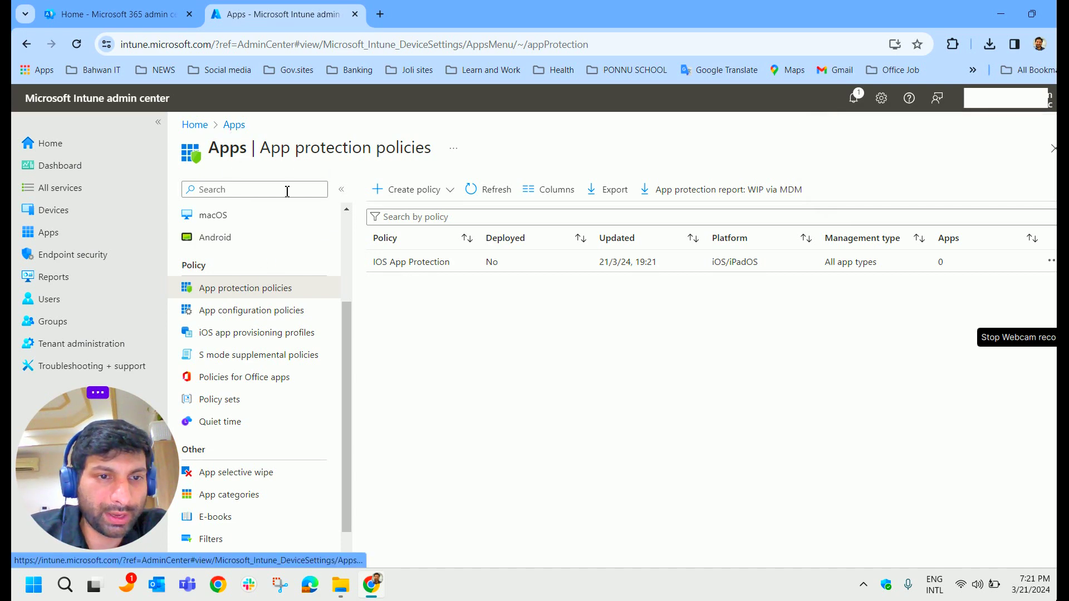
Reopen the app protection policies list and start a new policy for Android
click(78, 239)
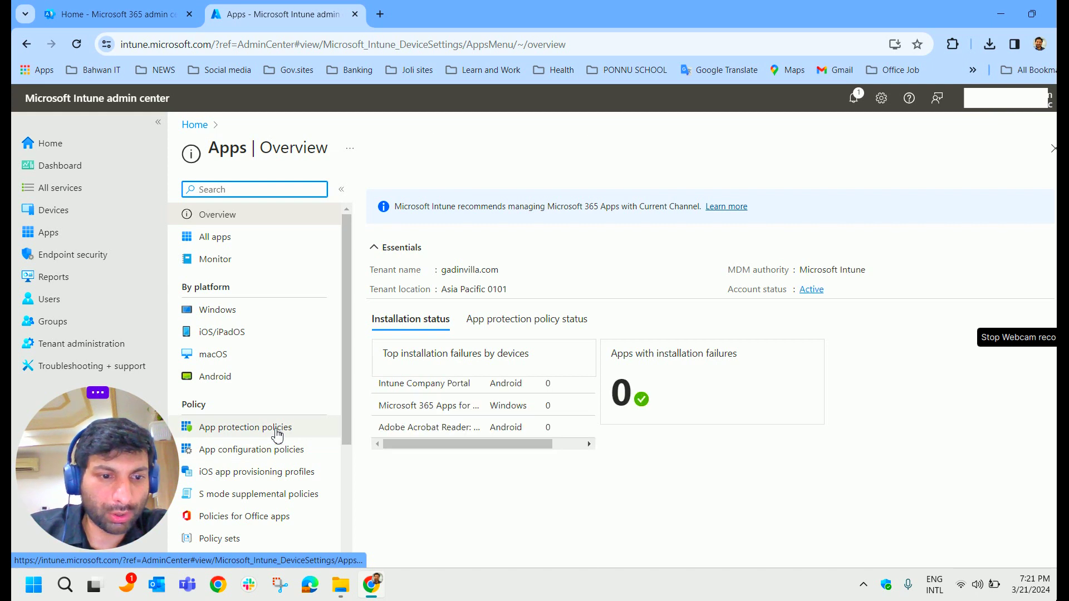
click(278, 430)
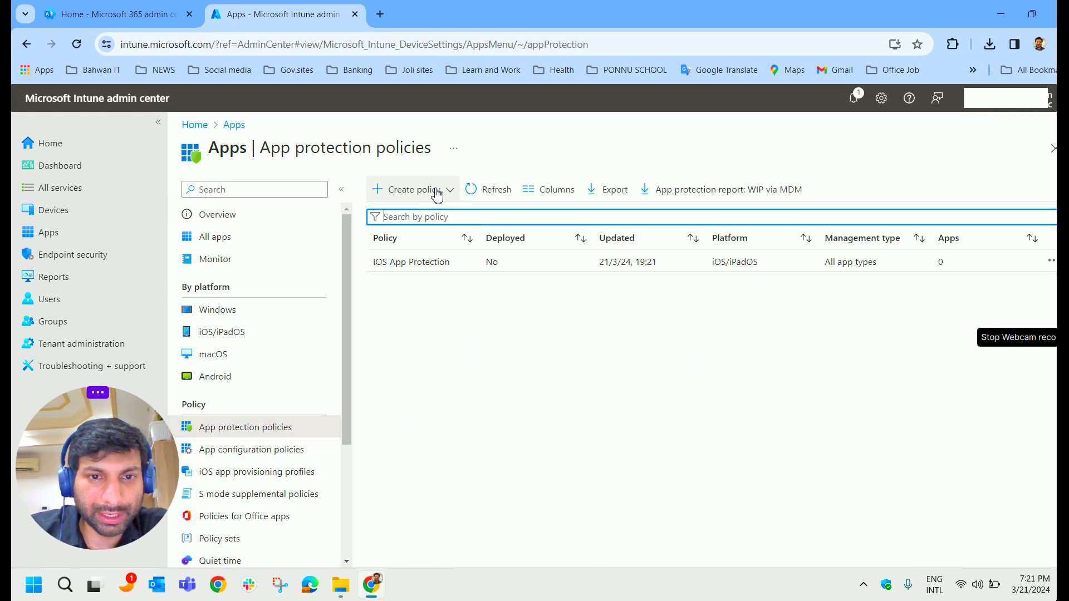
click(437, 192)
click(435, 239)
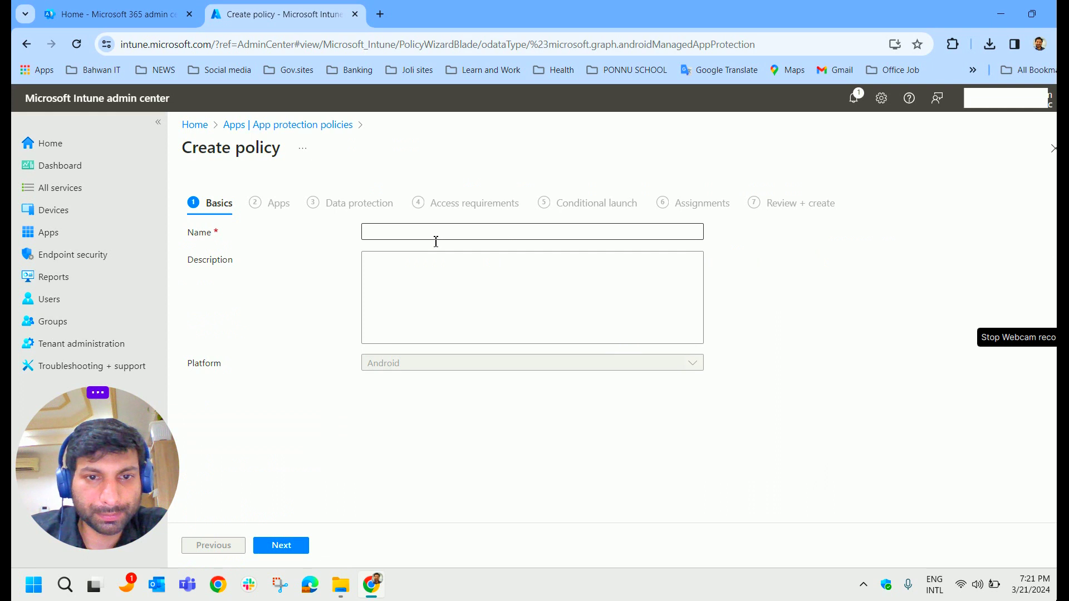
Name the Android policy "App Protection on Andriod devices" and copy the name
click(436, 240)
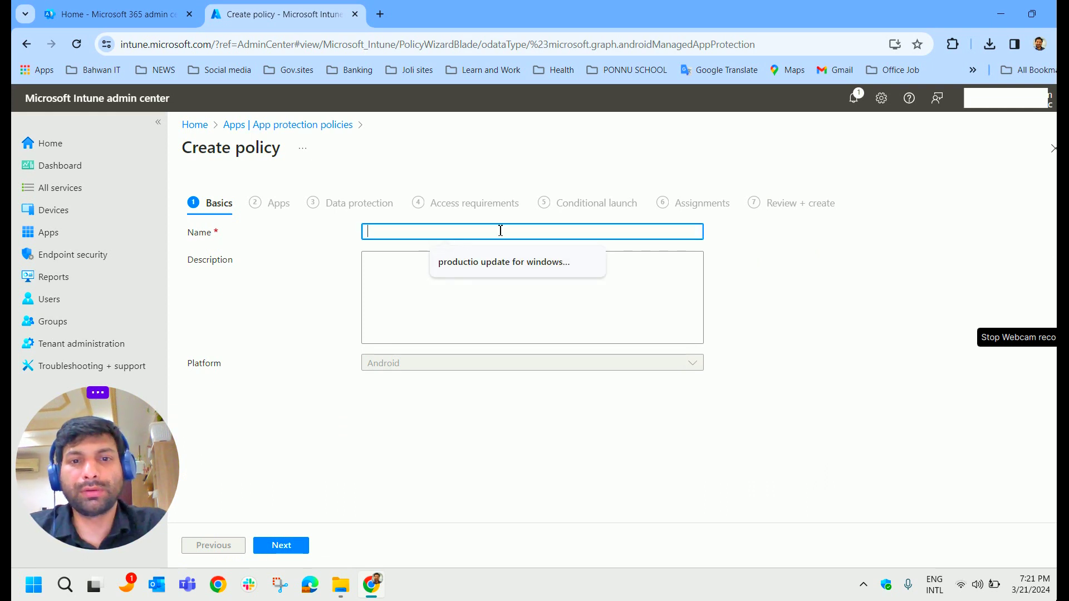
text(App)
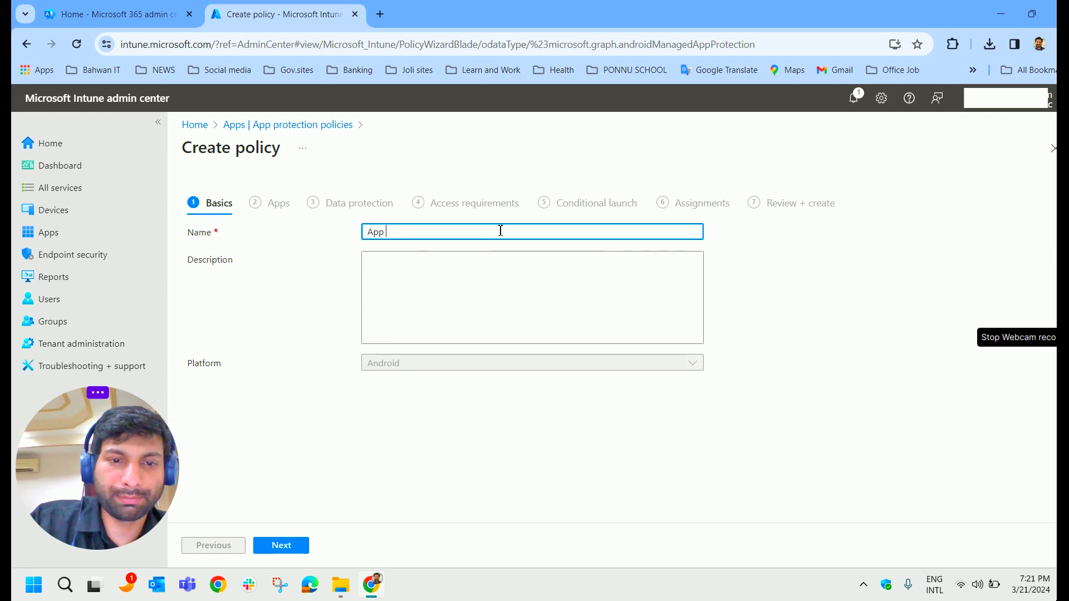
text( Protection onAndriod devices)
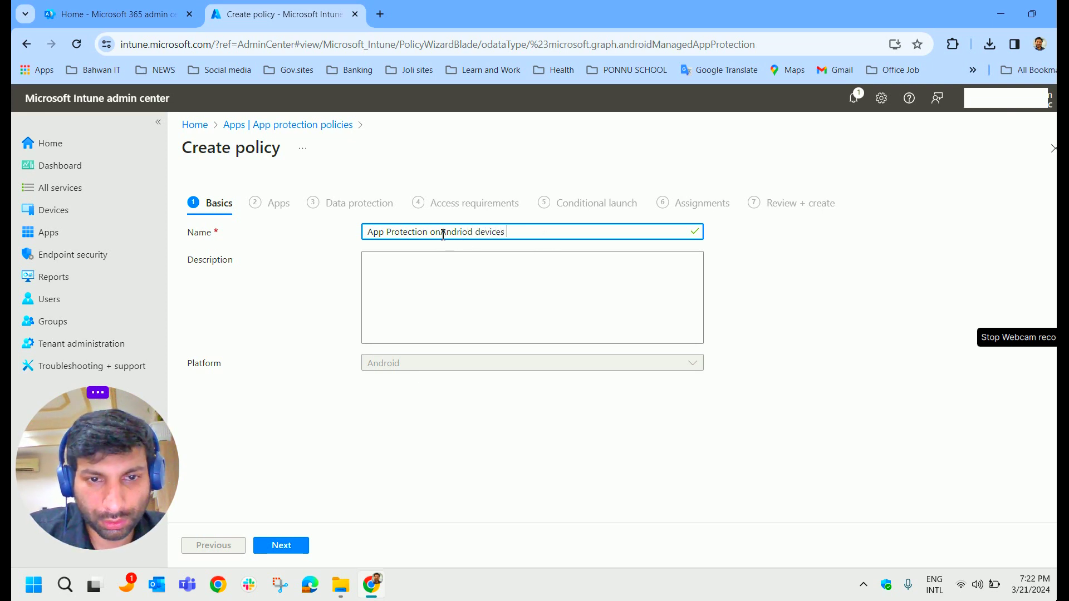
click(443, 232)
drag(525, 238, 362, 231)
key(ctrl+c)
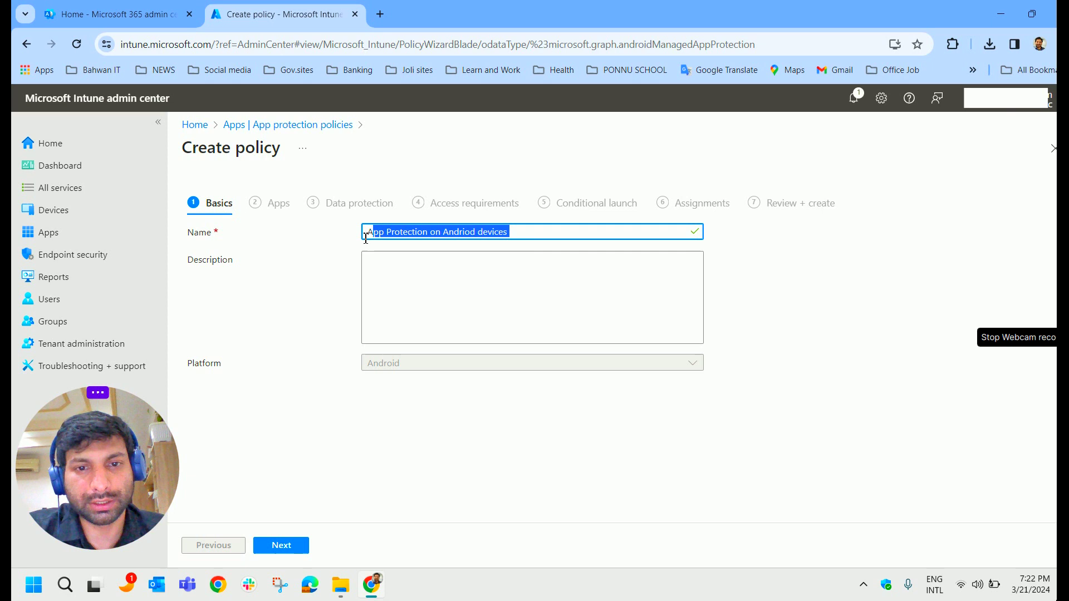
Use the copied policy name as the description and target the Android policy to All Apps
click(460, 280)
key(ctrl+v)
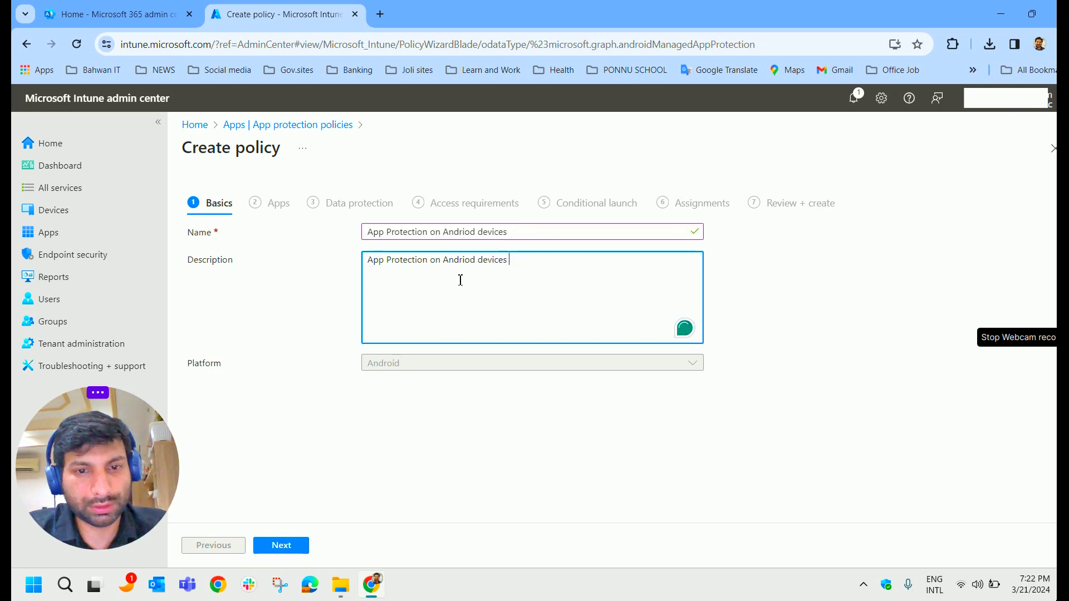
click(281, 545)
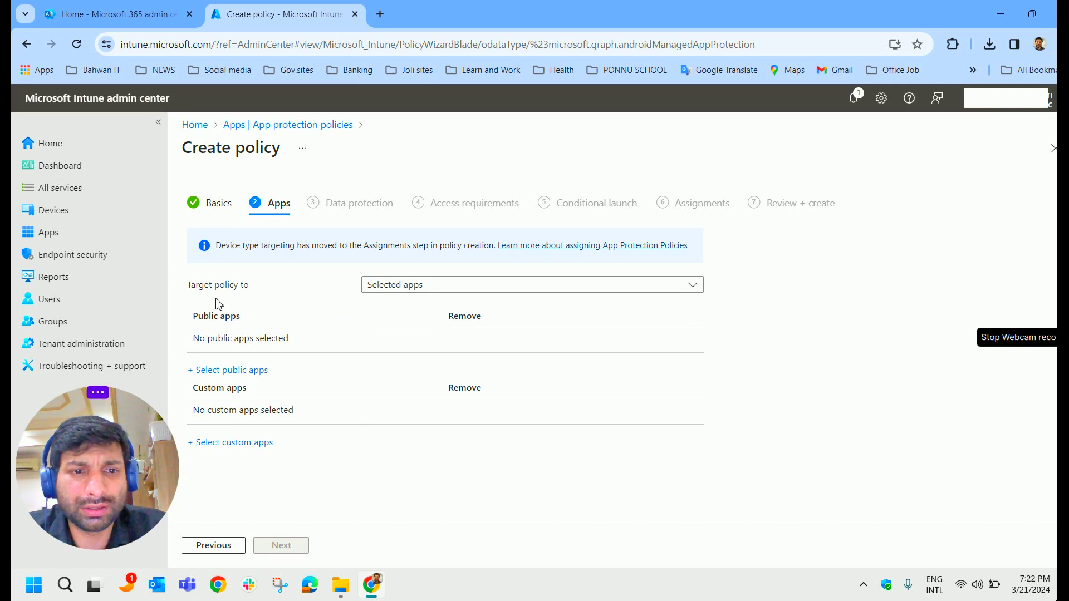
click(407, 286)
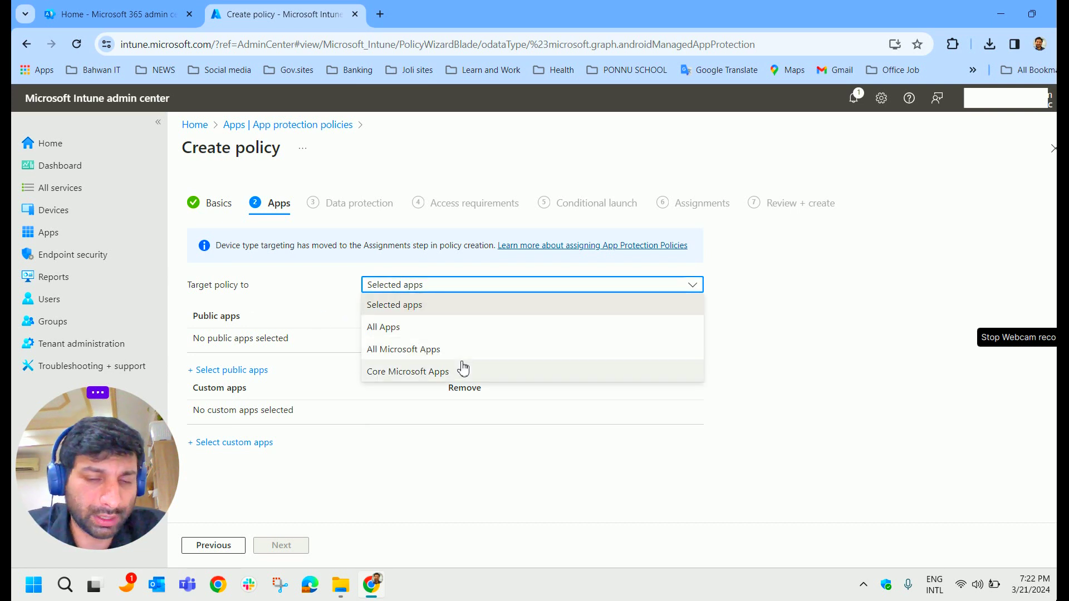
click(465, 331)
click(281, 545)
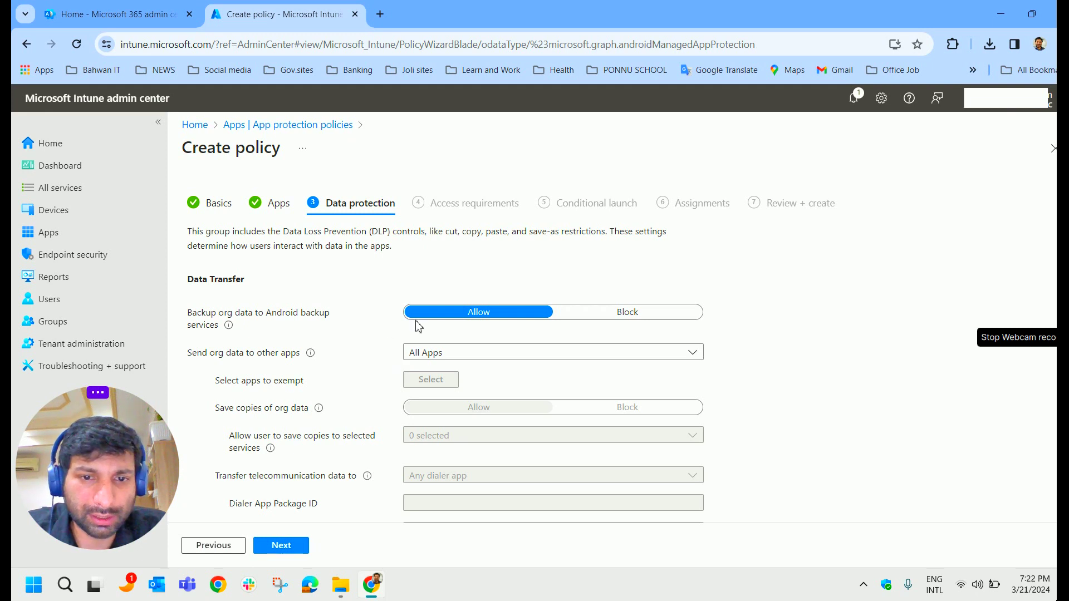
Block backup of org data to Android backup services and set sending org data to other apps to None
scroll(416, 326, down, 1)
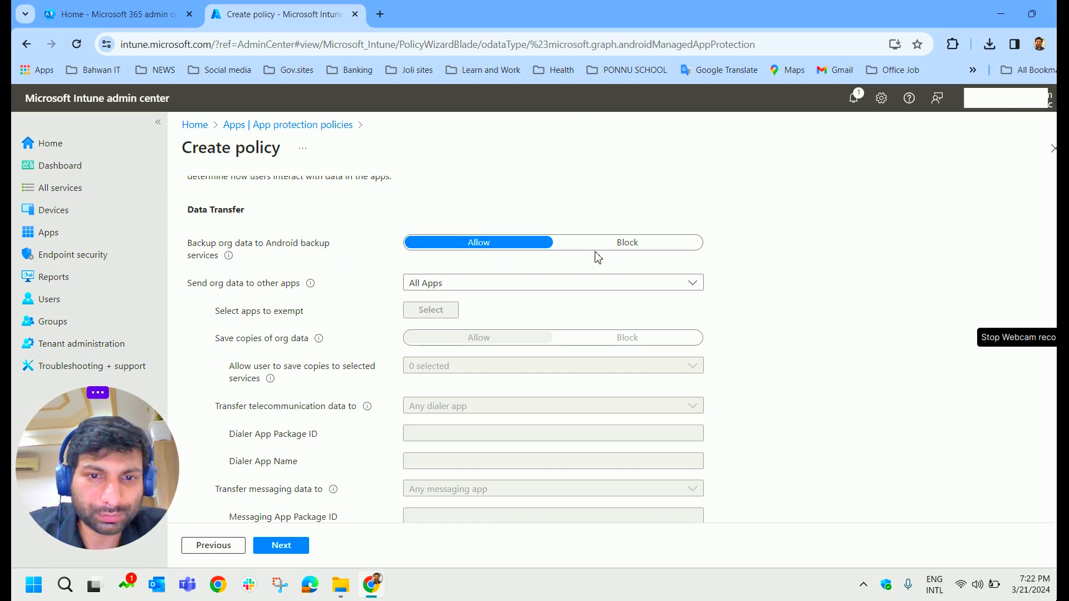
click(621, 252)
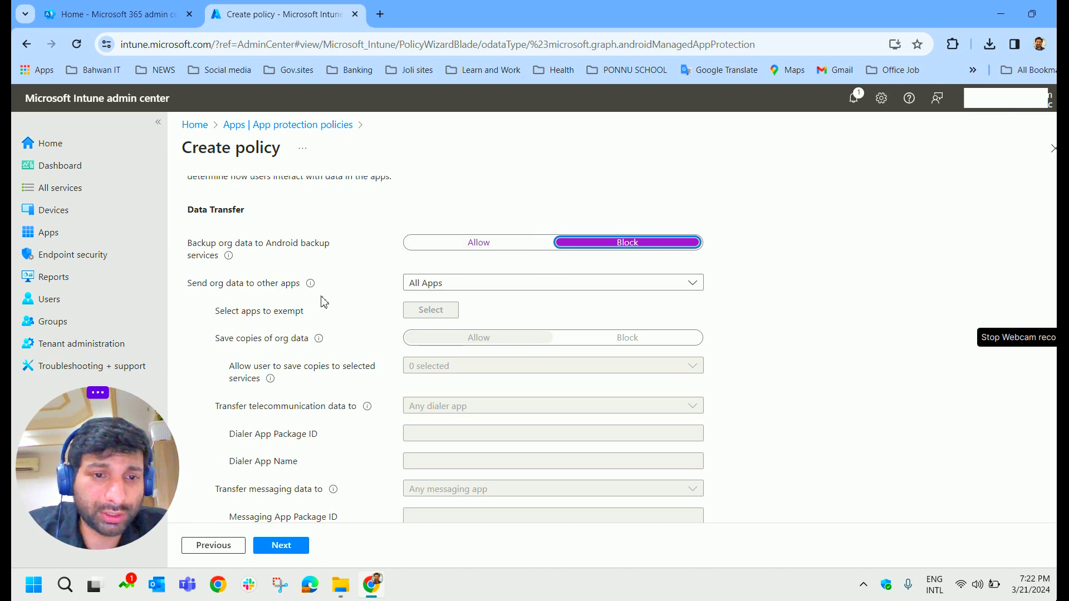
click(473, 285)
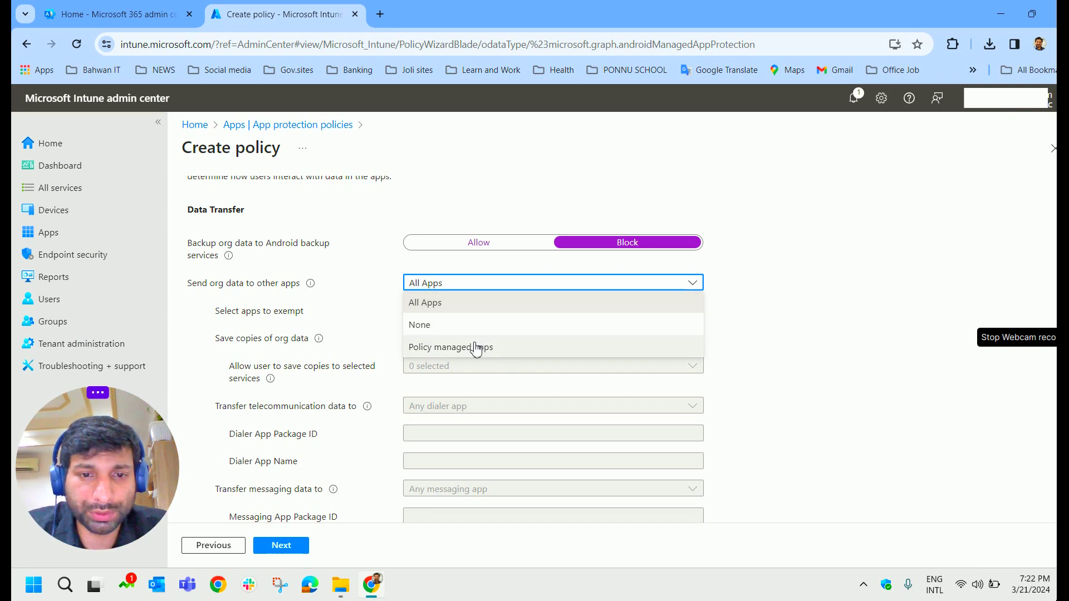
click(440, 326)
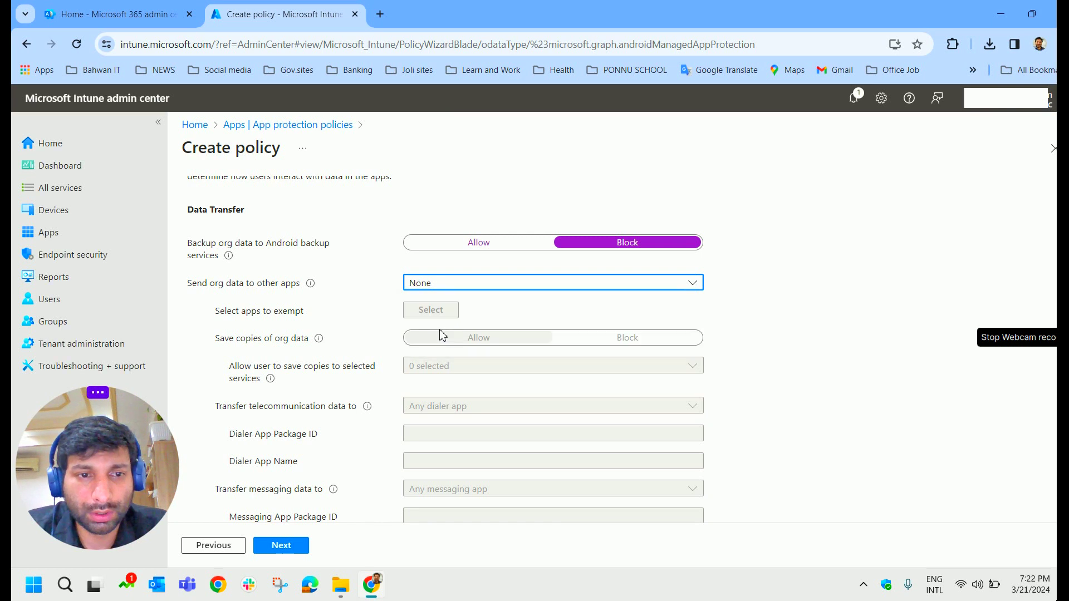
Try setting the restriction on cut, copy, and paste between other apps to Blocked
scroll(260, 337, down, 6)
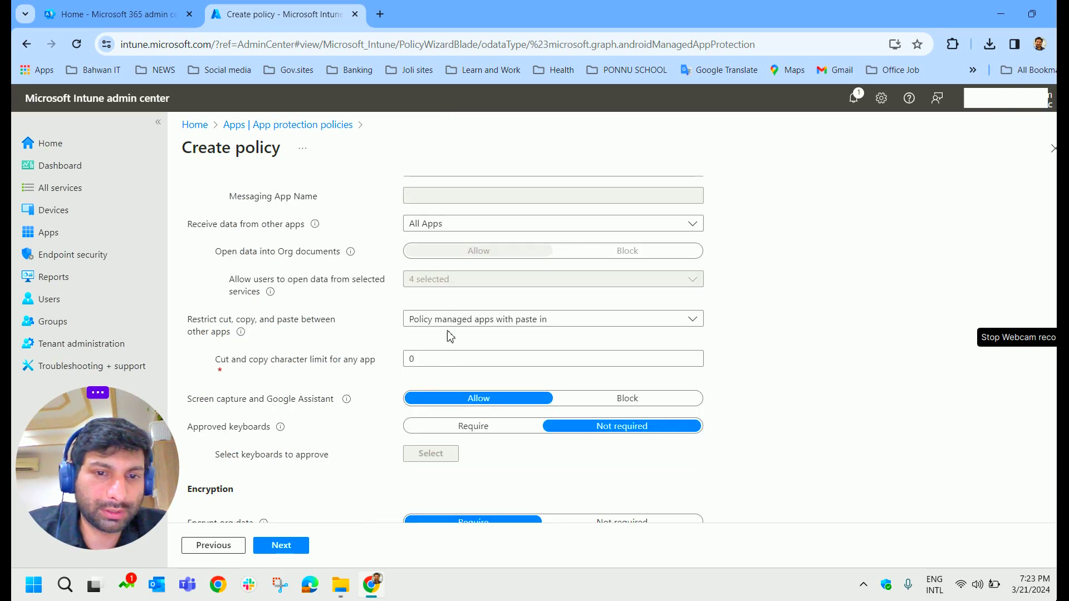
click(475, 330)
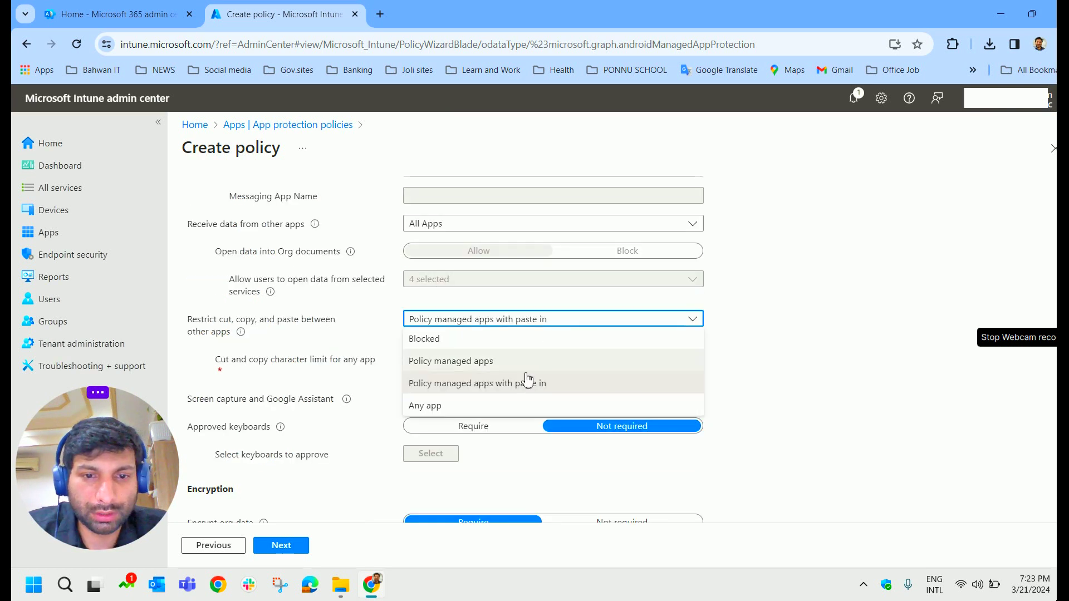
click(448, 340)
scroll(568, 348, down, 3)
click(527, 223)
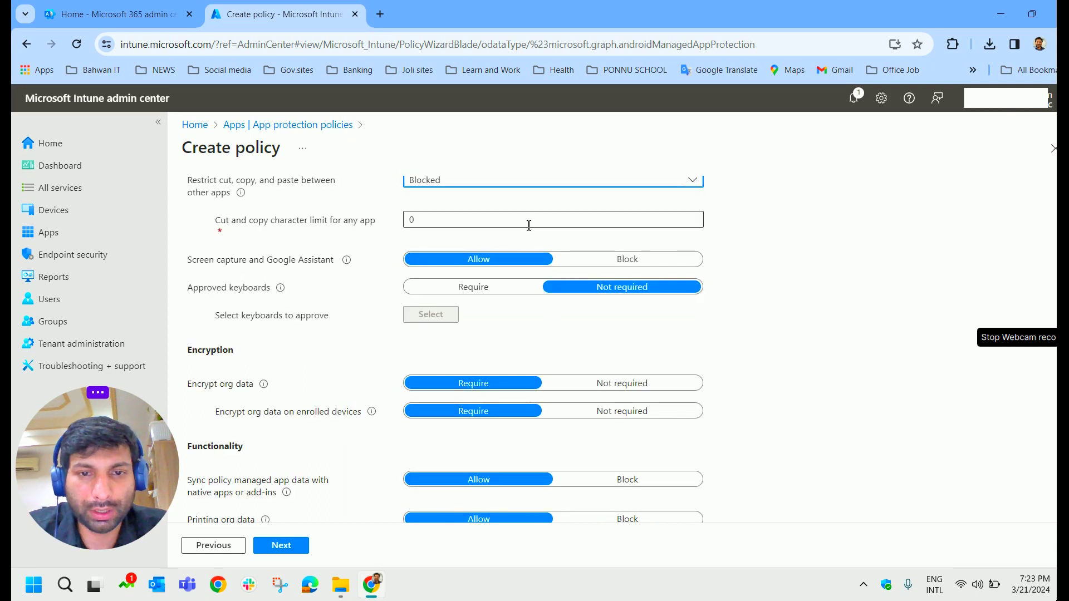
Restrict cut, copy, and paste between other apps to Policy managed apps
scroll(584, 228, up, 1)
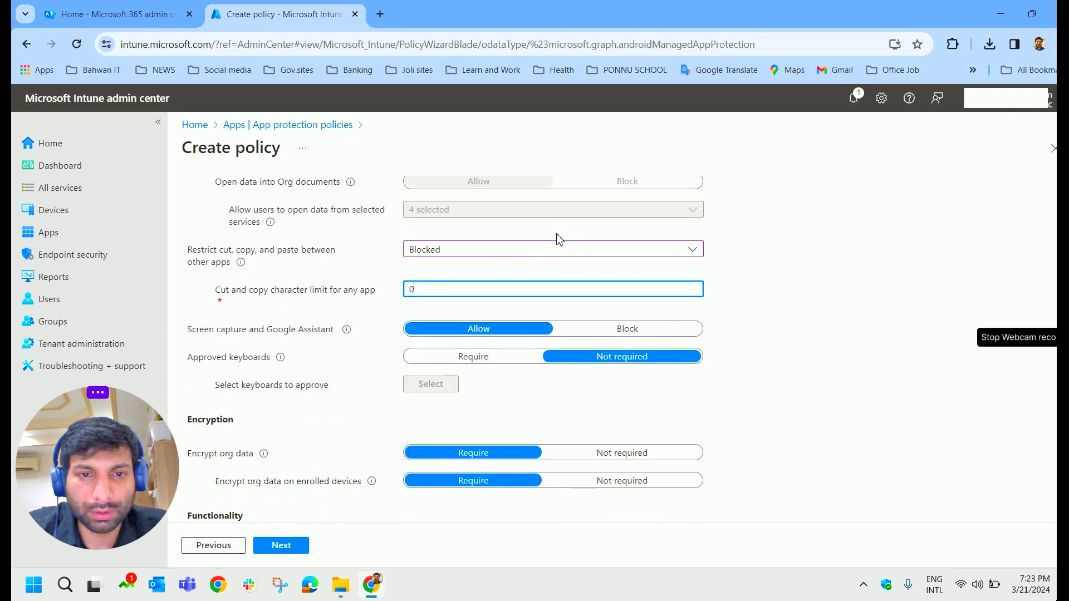
click(493, 250)
click(483, 292)
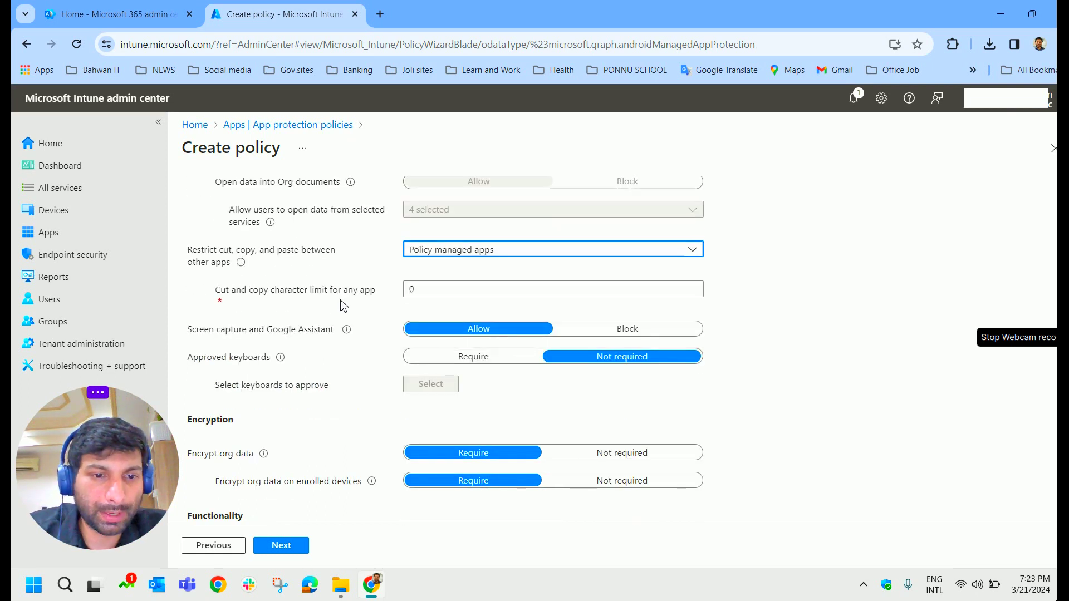
Review the encryption and functionality settings, keep their defaults, and proceed to the access requirements
scroll(346, 518, down, 3)
scroll(359, 334, down, 2)
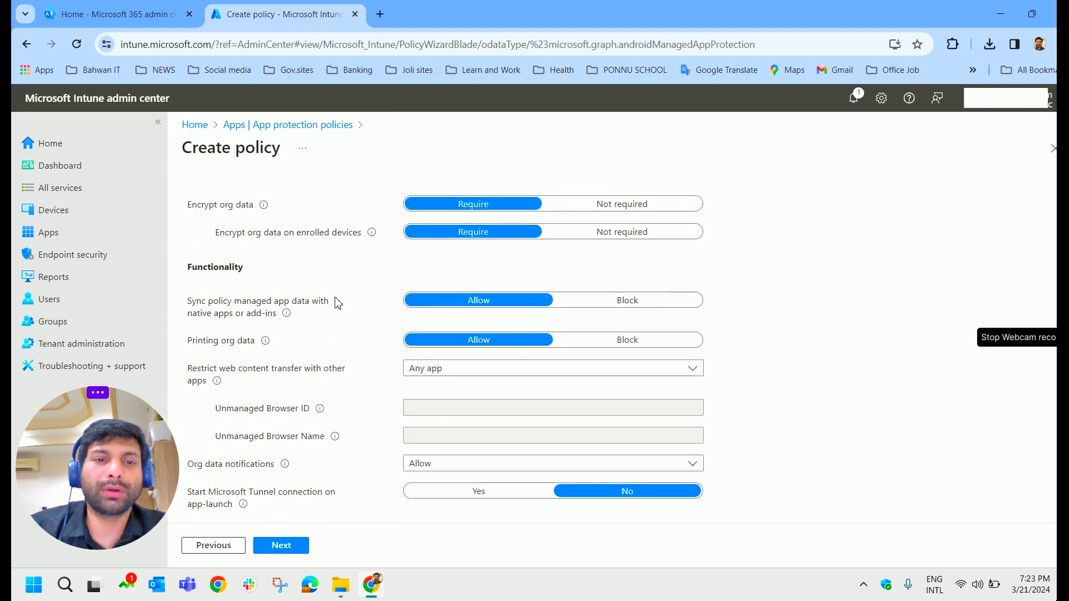
mouse_move(287, 323)
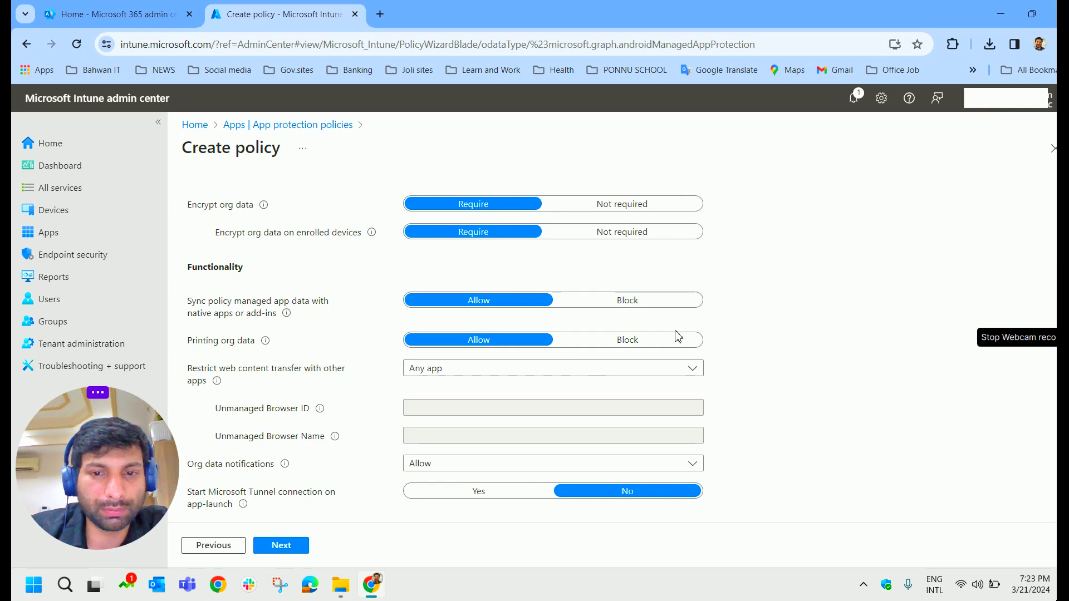
click(290, 547)
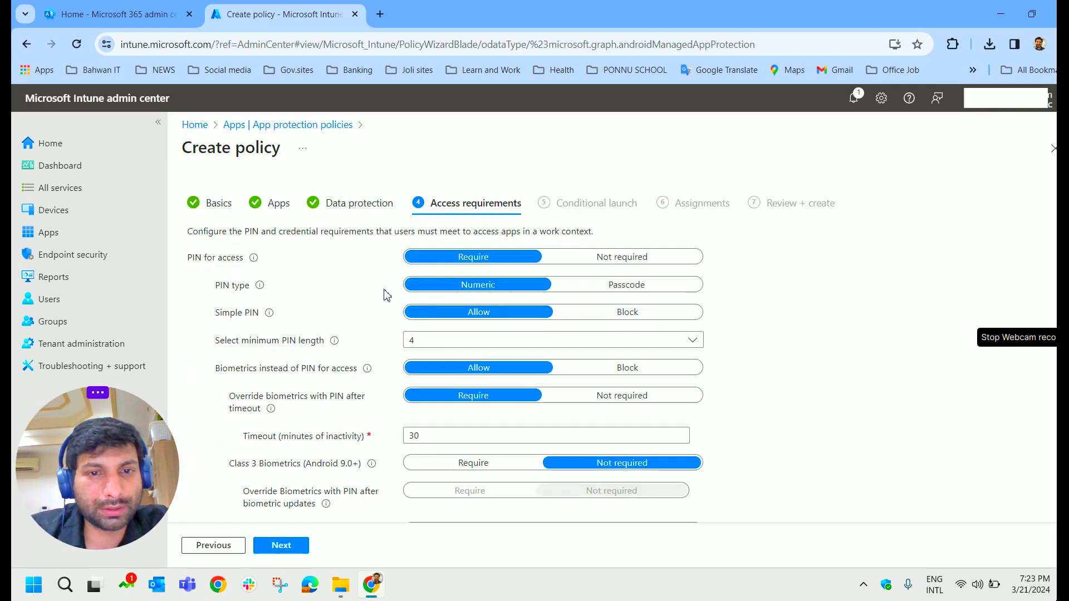
Accept the default access requirements and conditional launch conditions and continue to the policy's assignments
scroll(374, 325, down, 1)
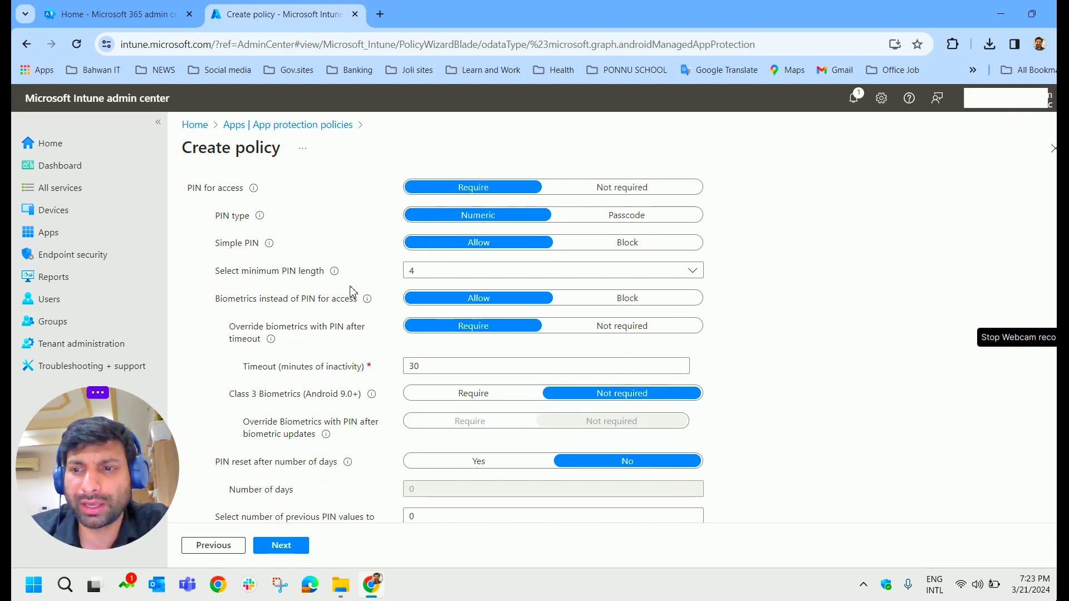
click(291, 547)
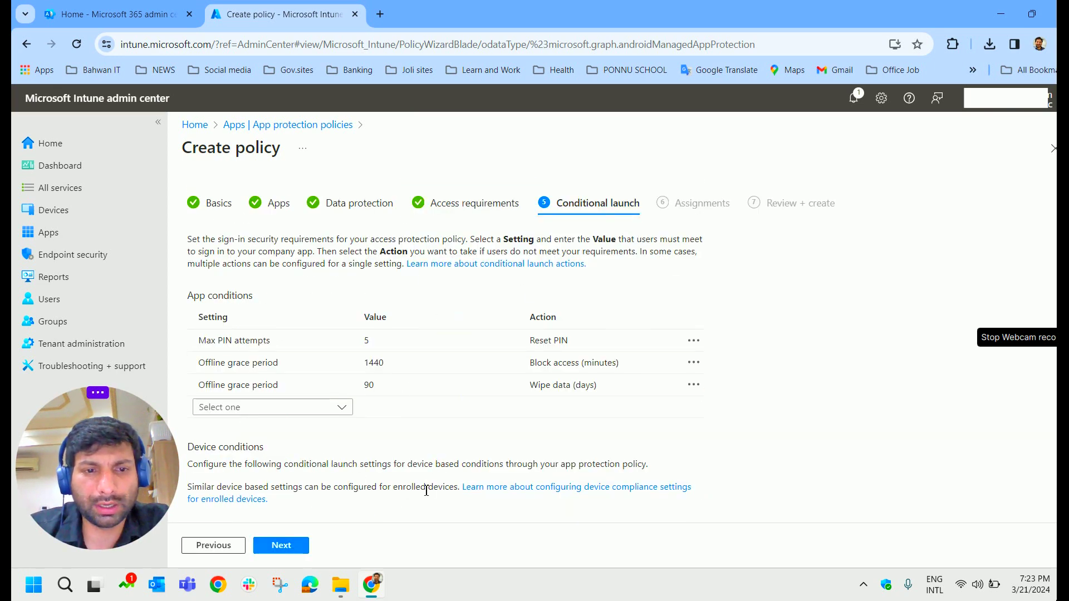
click(295, 545)
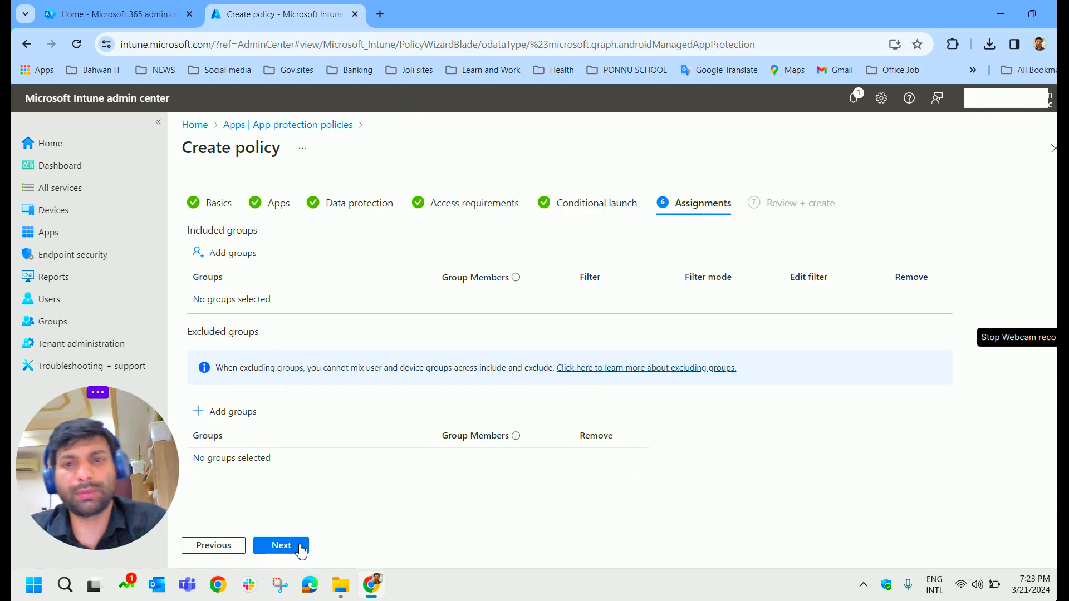